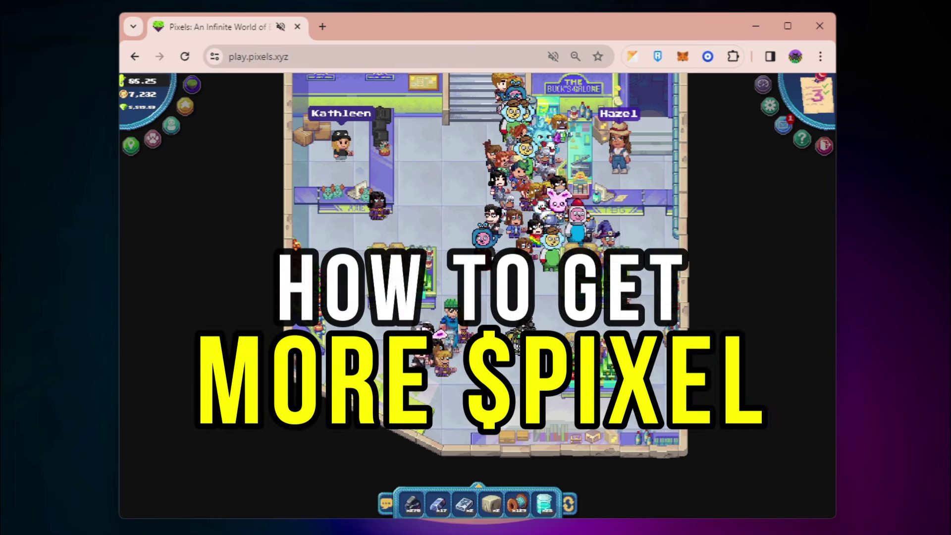
# - Deliver the Stick order at Buck's Galore for 100 coins, then close the store
pyautogui.click(598, 182)
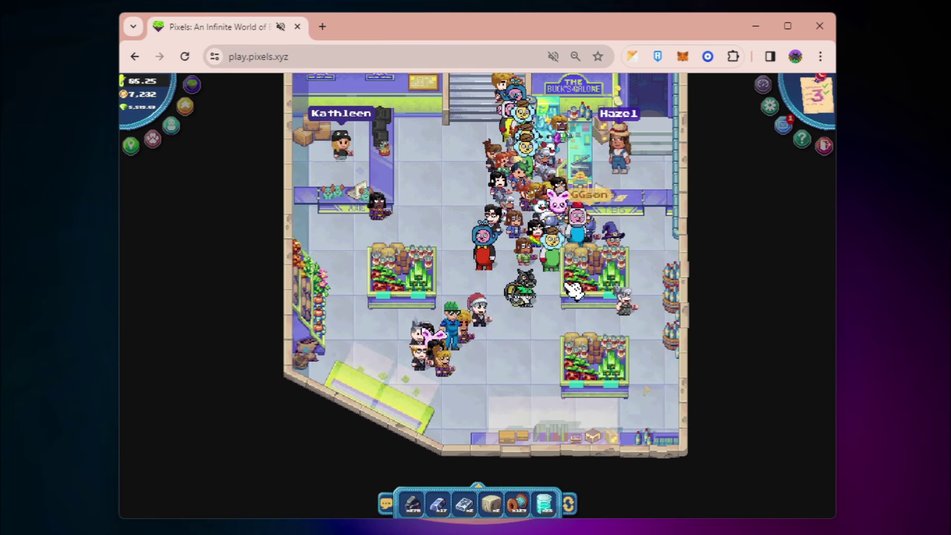
pyautogui.click(619, 161)
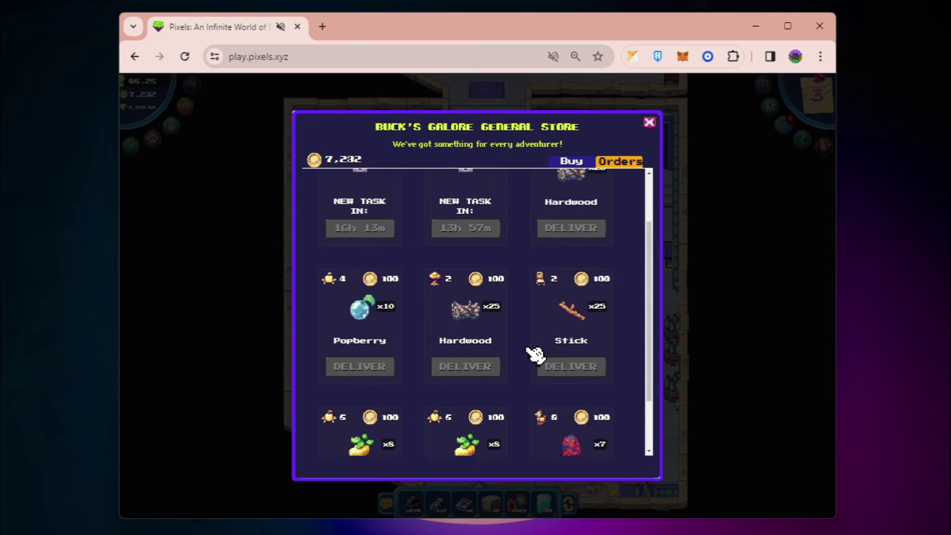
pyautogui.click(571, 431)
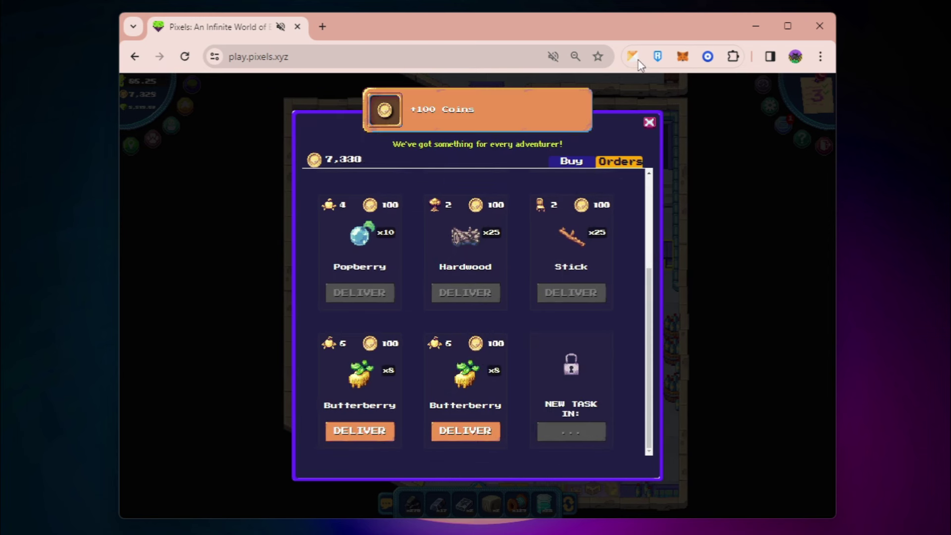
pyautogui.click(654, 127)
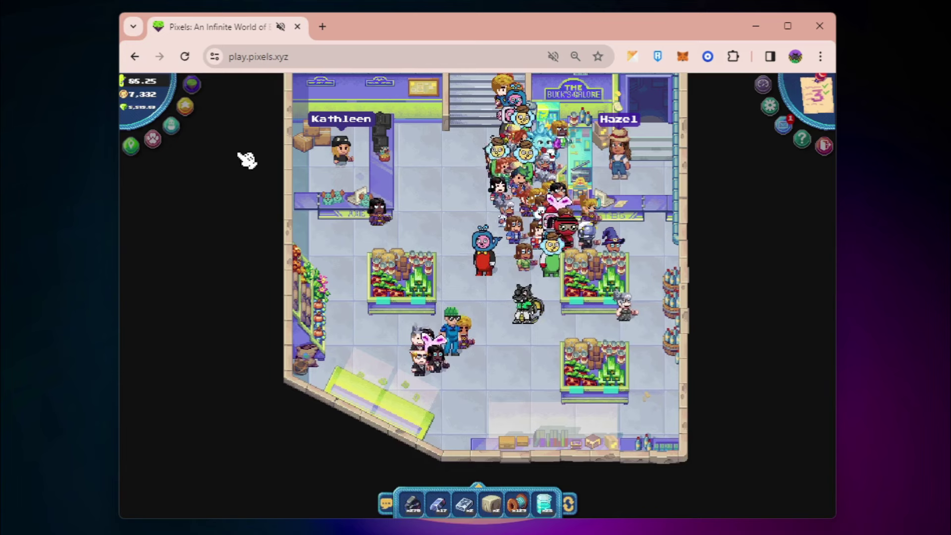
# - Review the Featured Rewards and return to the game at Terra Villa Bank
pyautogui.click(543, 393)
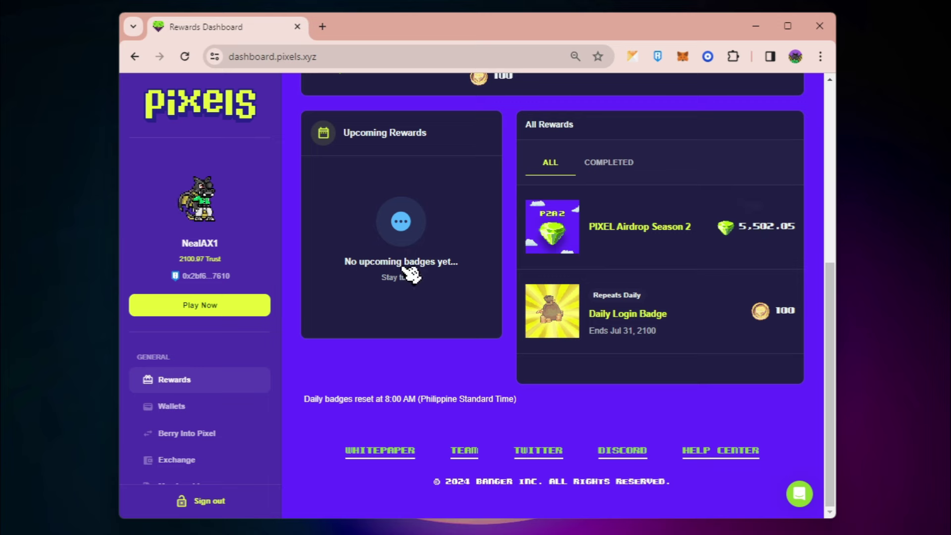
pyautogui.scroll(3, 622, 405)
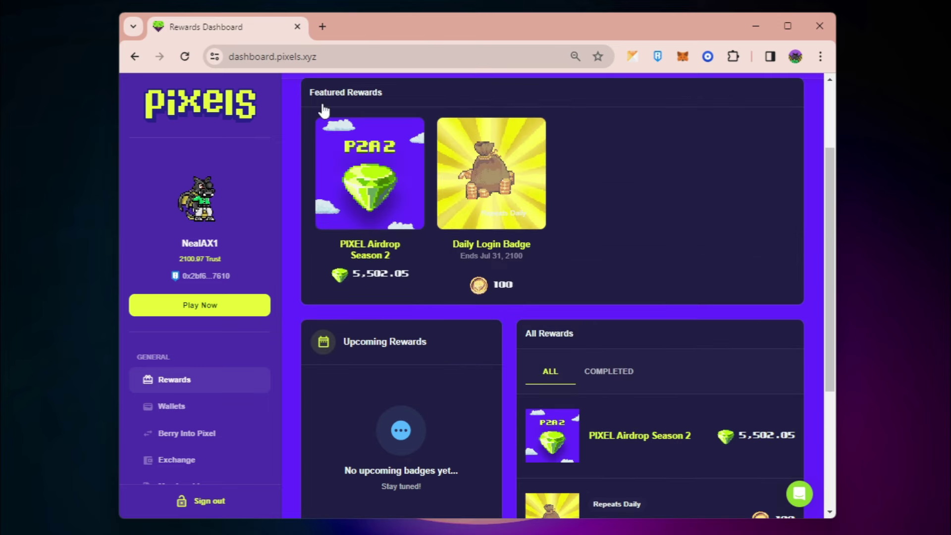
pyautogui.scroll(1, 316, 286)
pyautogui.click(315, 286)
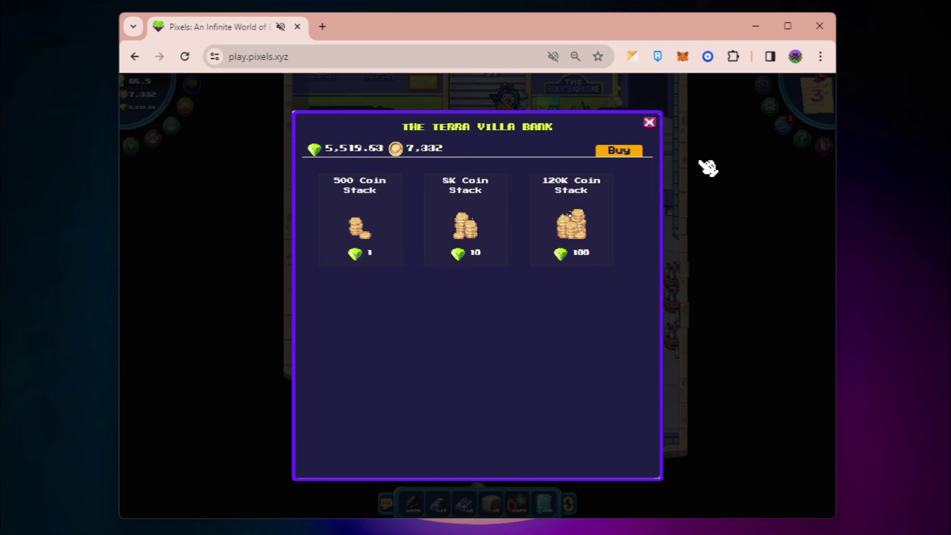
# - Close the bank and deliver both Butterberry orders at the general store
pyautogui.click(648, 124)
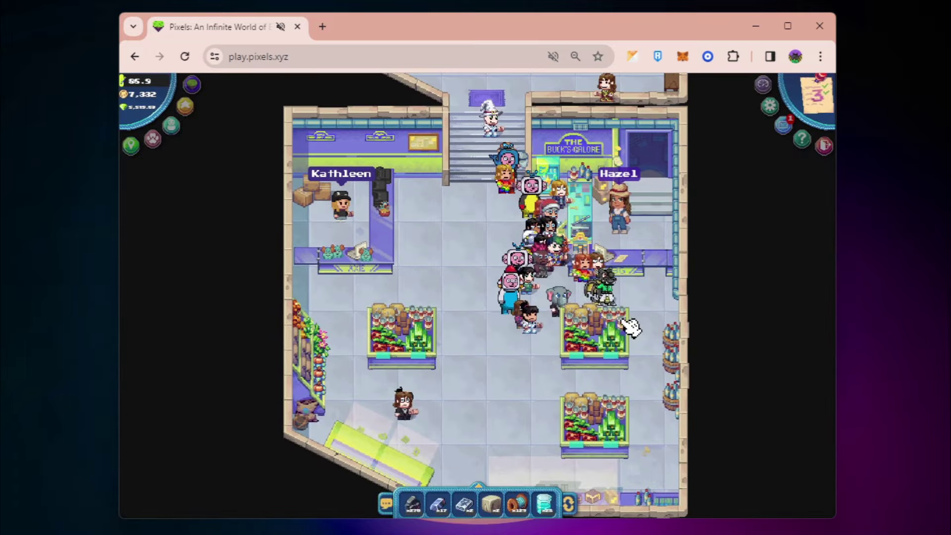
pyautogui.click(521, 207)
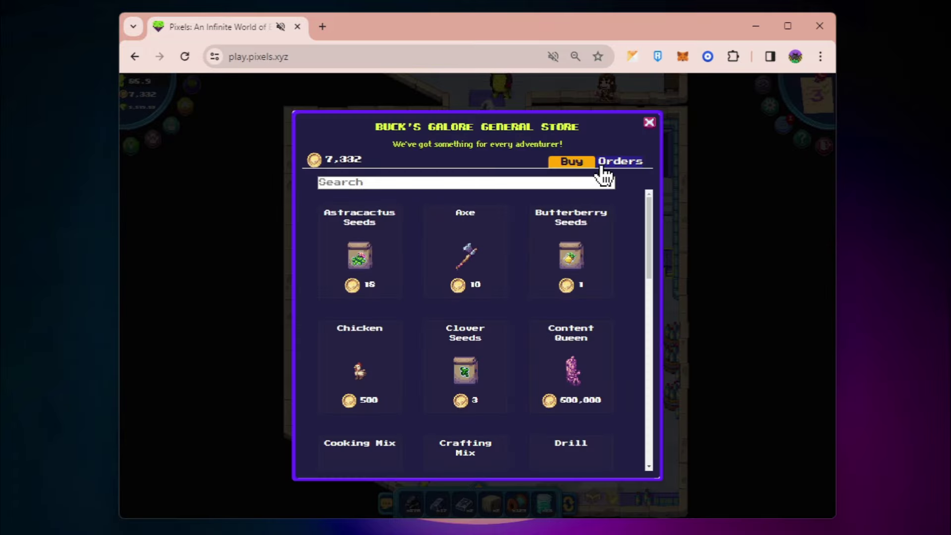
pyautogui.click(617, 161)
pyautogui.scroll(-2, 476, 304)
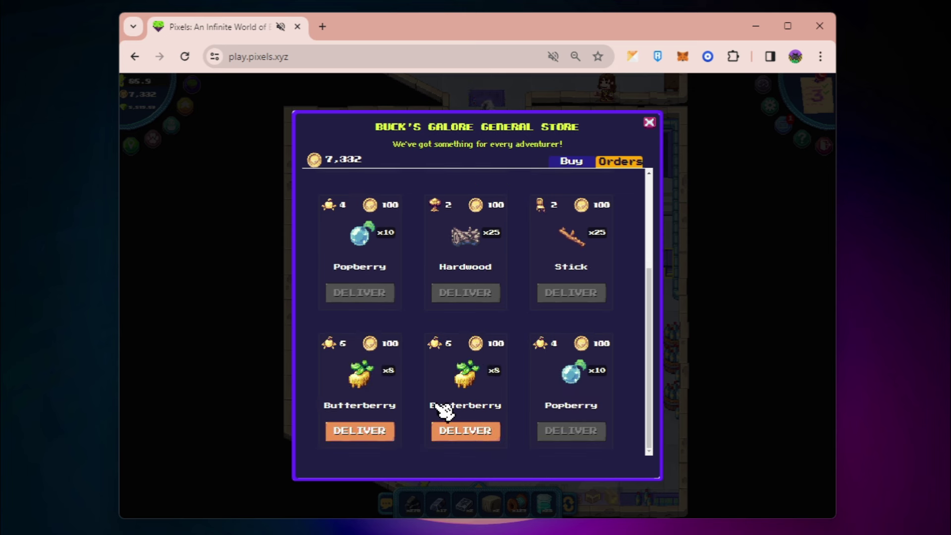
pyautogui.click(466, 431)
pyautogui.click(360, 430)
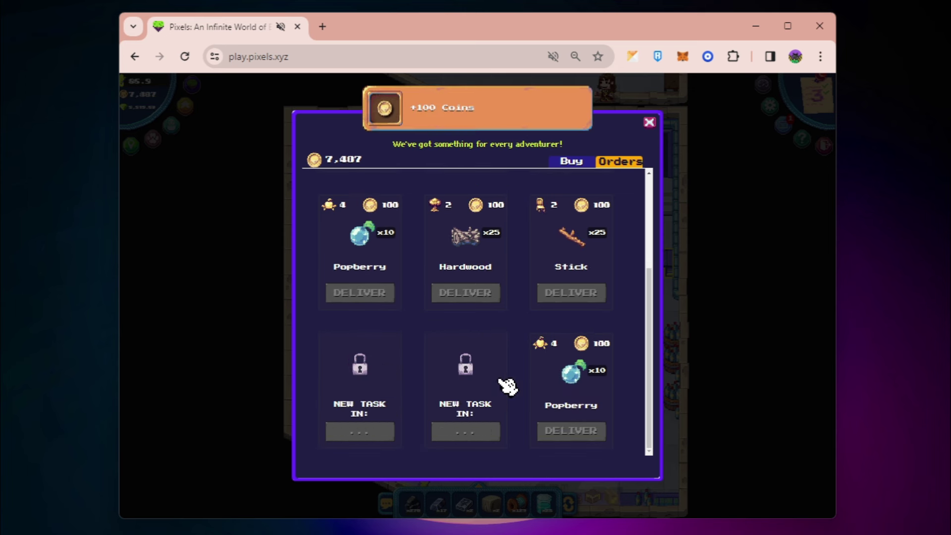
pyautogui.scroll(1, 528, 375)
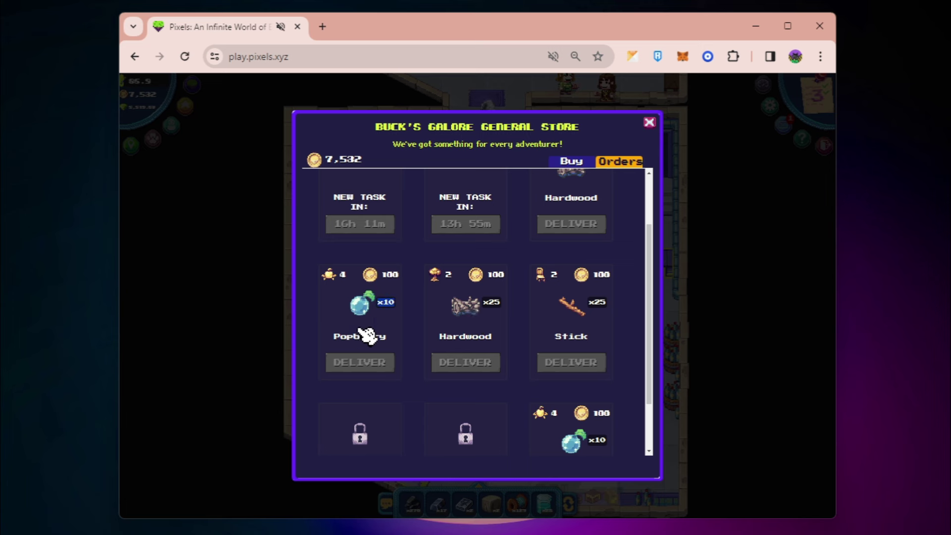
pyautogui.scroll(-1, 367, 337)
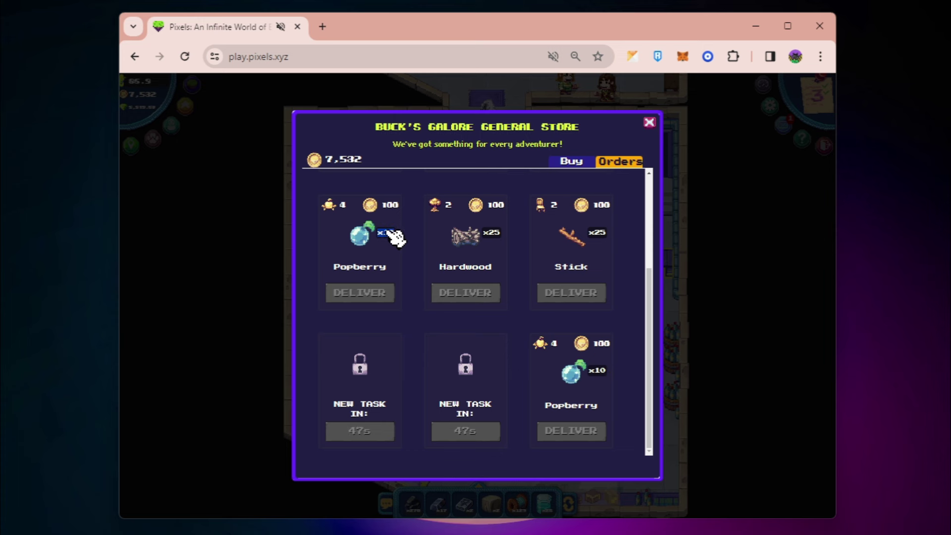
pyautogui.scroll(2, 520, 334)
# - Recheck the store orders, close the store, and switch to the Market Tracker window
pyautogui.doubleClick(582, 409)
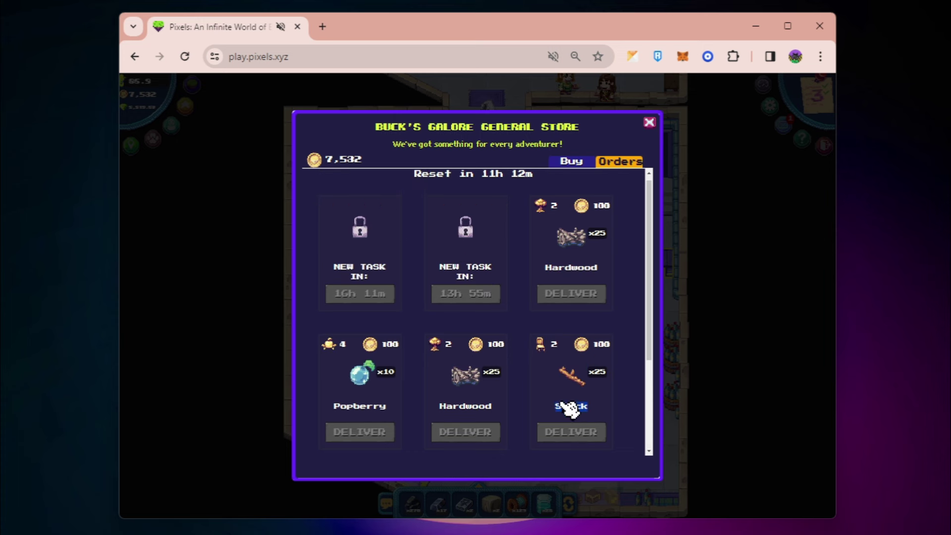
pyautogui.scroll(-2, 503, 357)
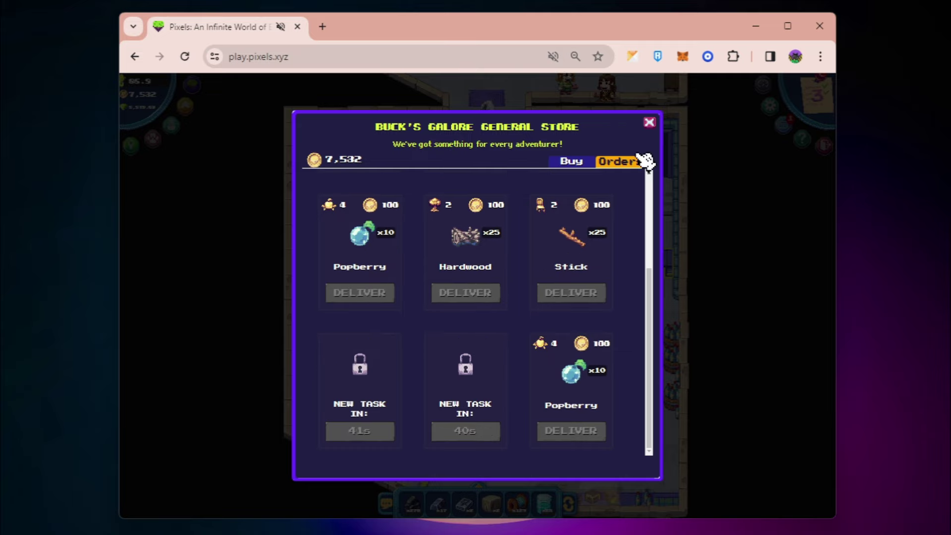
pyautogui.click(651, 126)
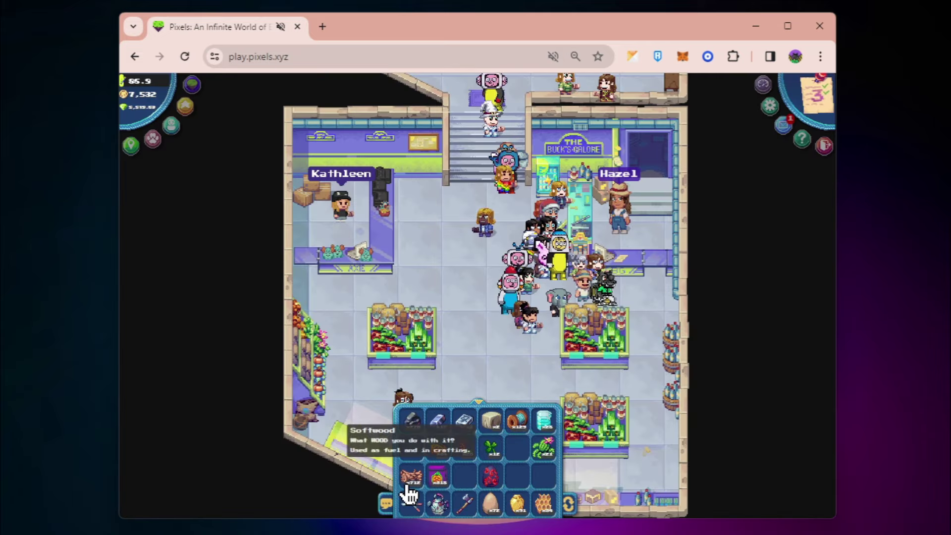
pyautogui.click(570, 205)
pyautogui.click(625, 162)
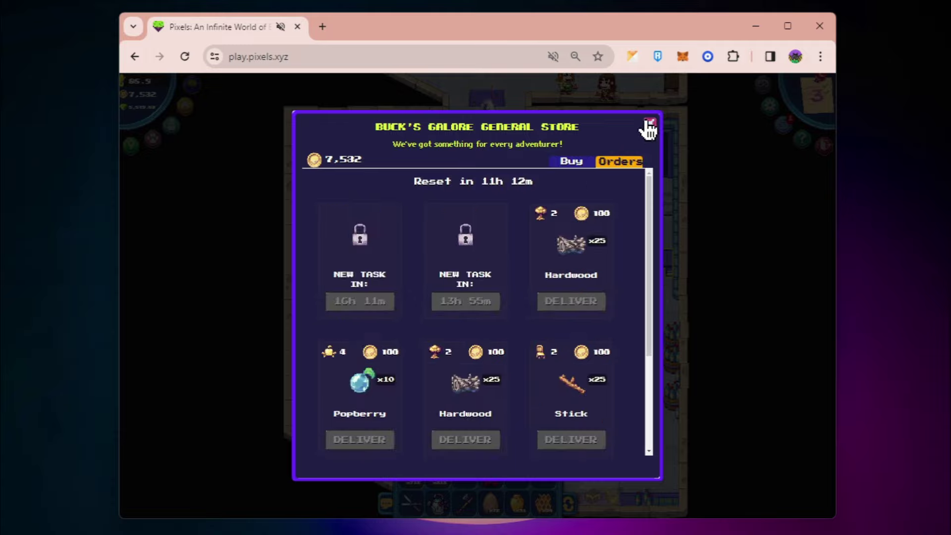
pyautogui.click(648, 126)
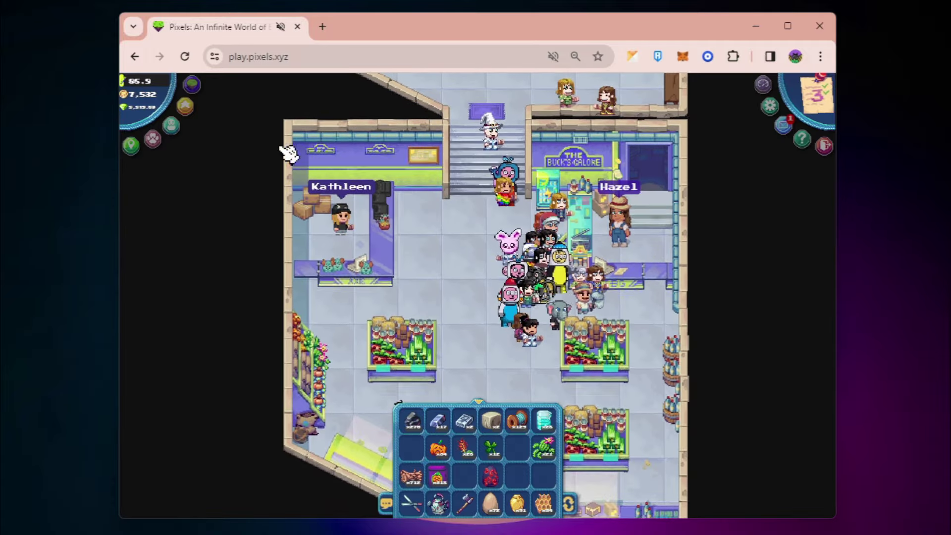
pyautogui.press('s')
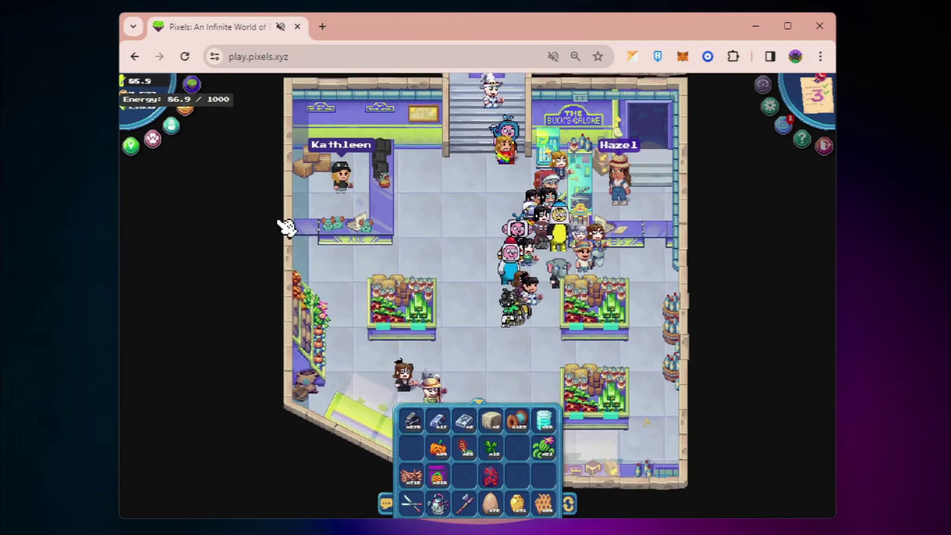
pyautogui.click(478, 404)
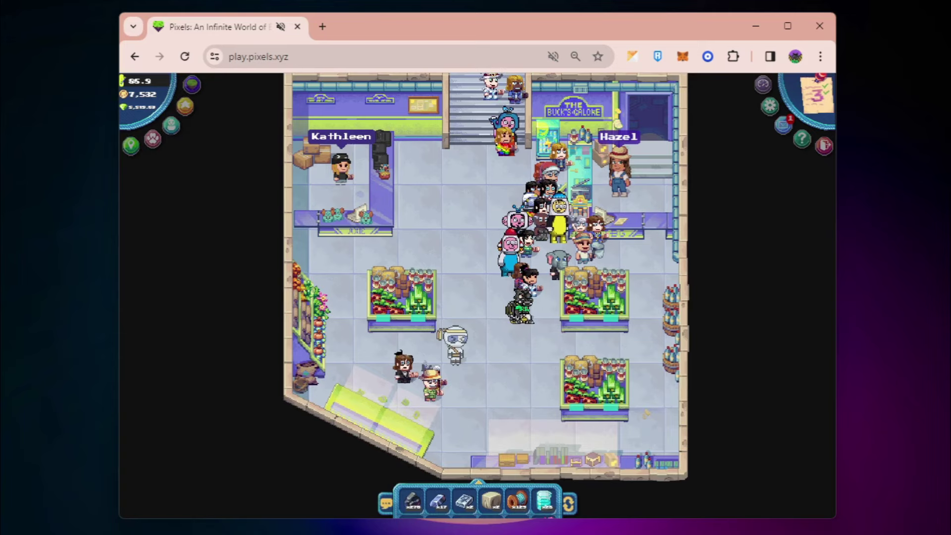
pyautogui.click(661, 434)
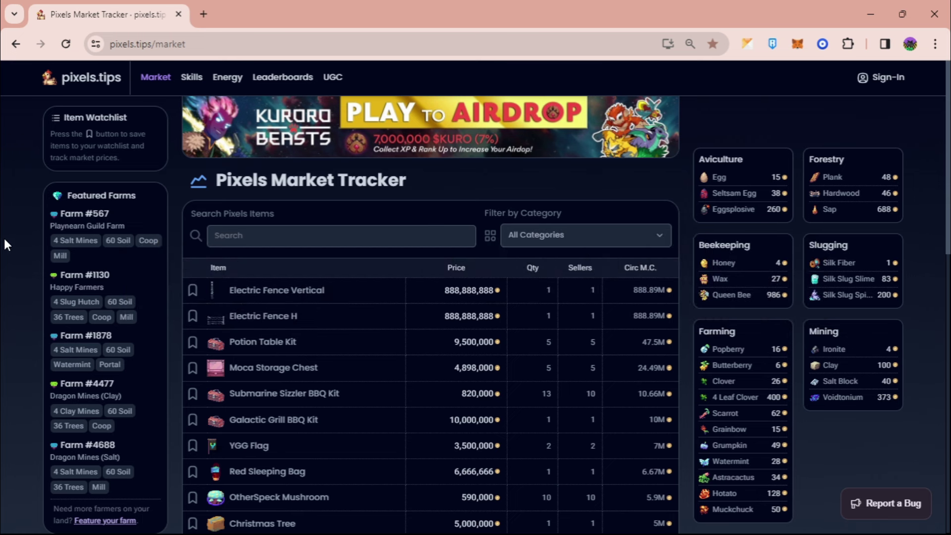
# - Browse the Skills Database, then show the Energy consumables price list on pixels.tips
pyautogui.click(189, 73)
pyautogui.scroll(-4, 128, 355)
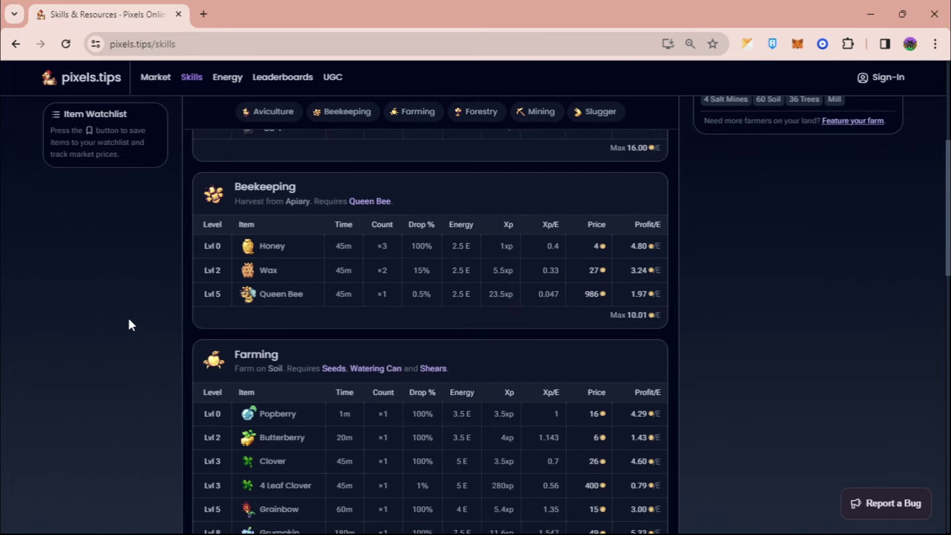
pyautogui.scroll(4, 131, 288)
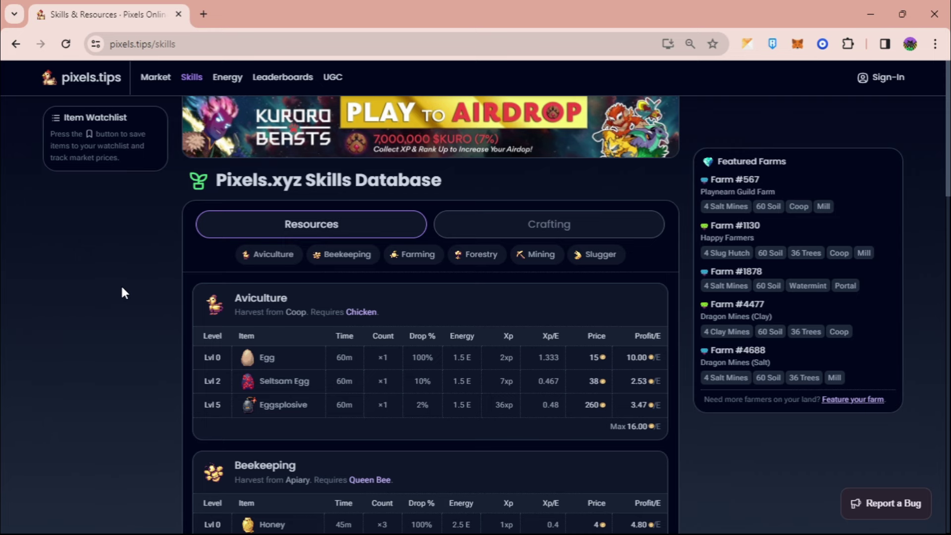
pyautogui.click(227, 81)
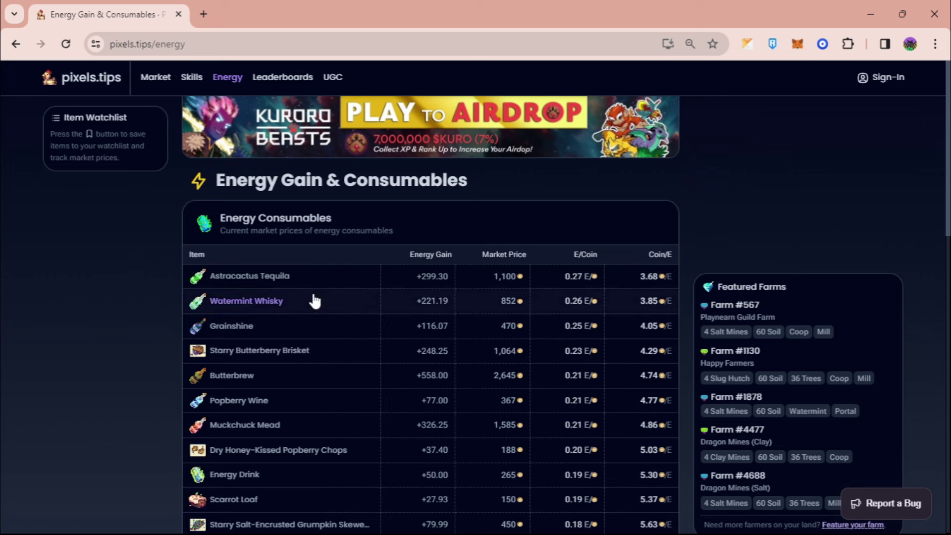
pyautogui.click(655, 275)
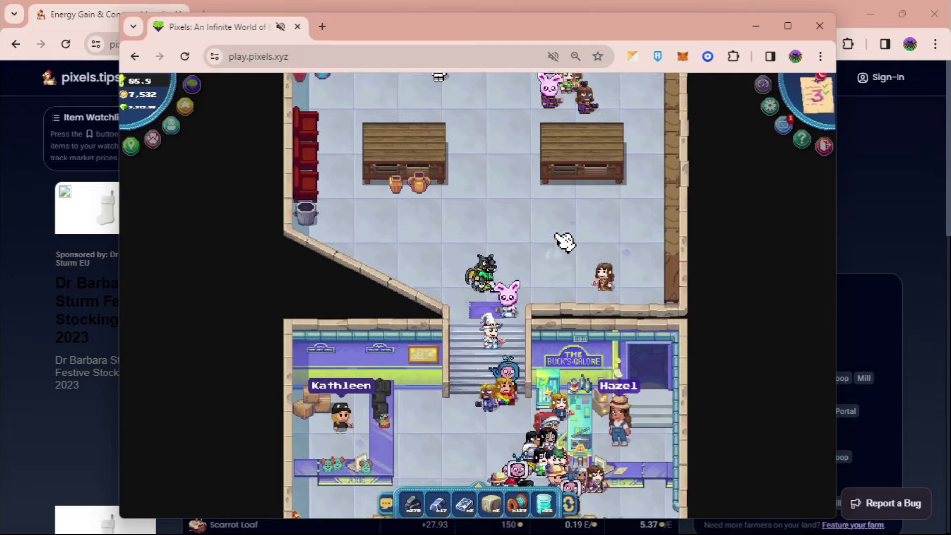
# - Enter Buck Galore and compare Pancakes listings (cheapest 38 coins) with the price guide
pyautogui.press('w')
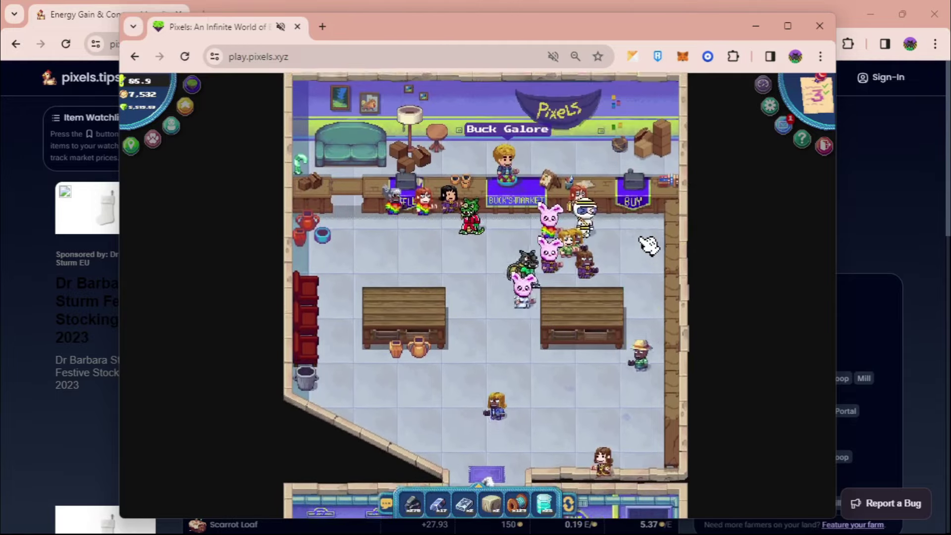
pyautogui.click(634, 200)
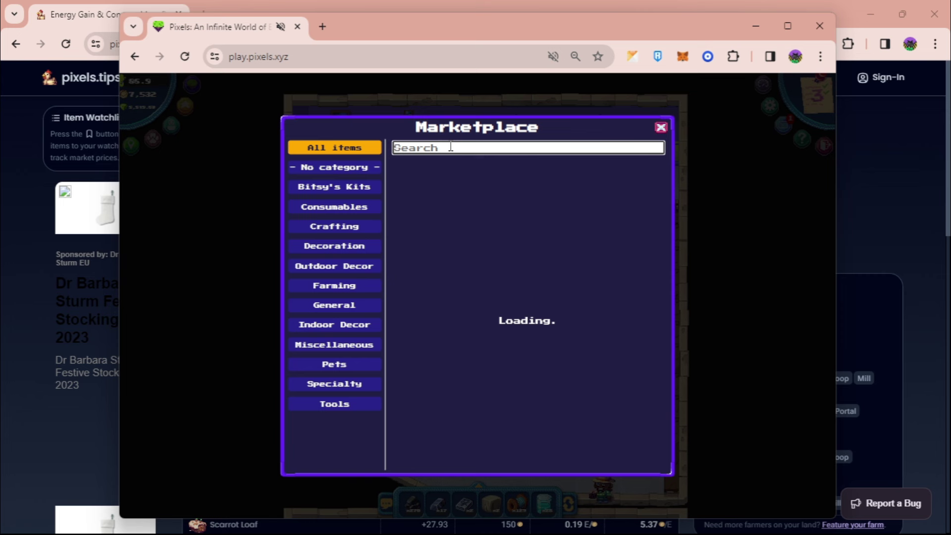
pyautogui.write('pancake')
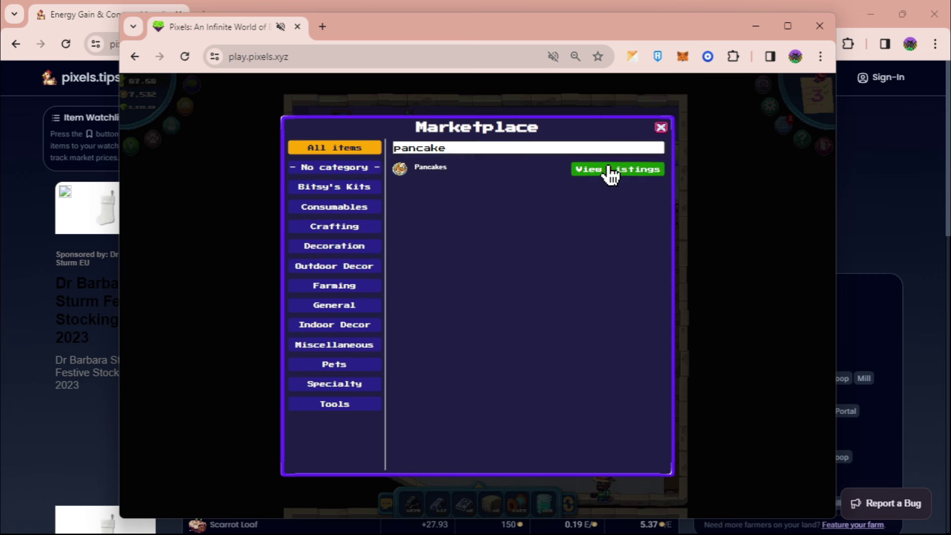
pyautogui.click(614, 170)
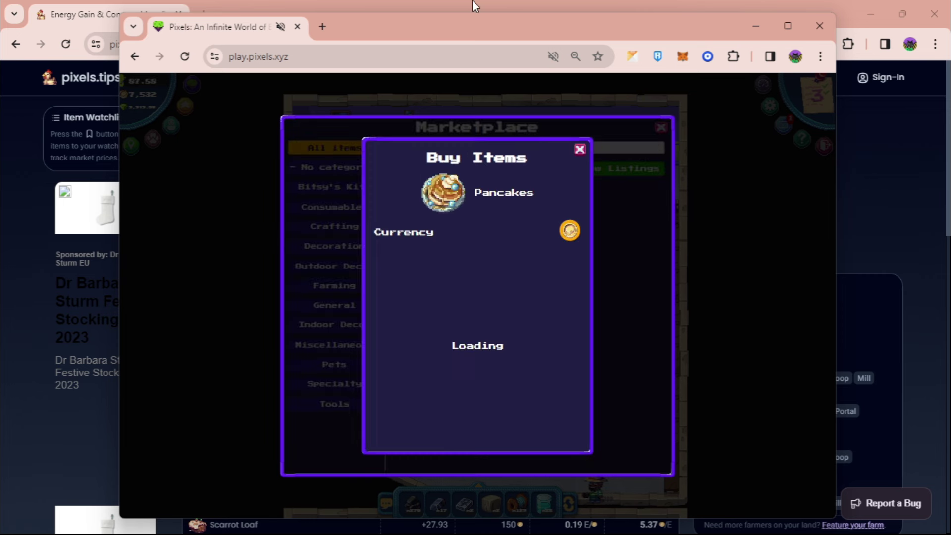
pyautogui.click(474, 7)
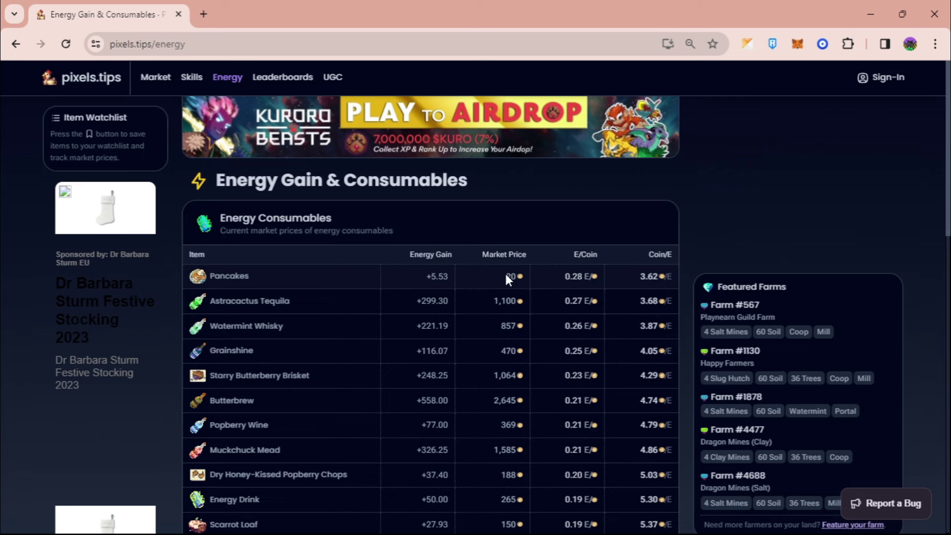
pyautogui.hotkey('alt', 'Tab')
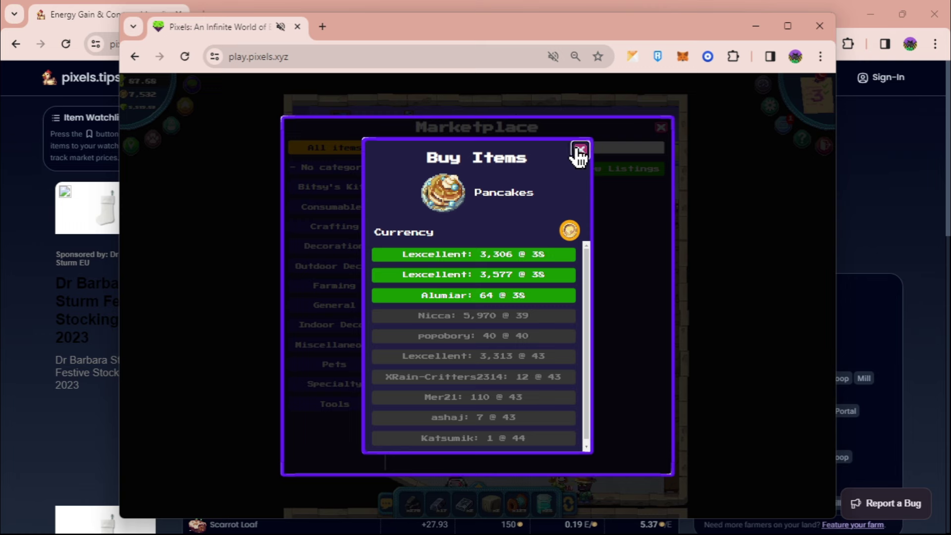
pyautogui.hotkey('alt', 'Tab')
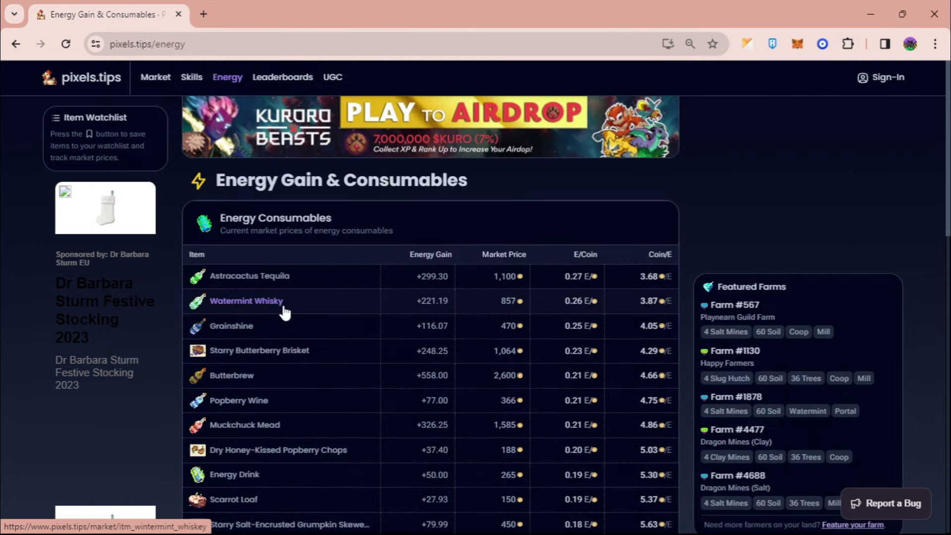
pyautogui.hotkey('alt', 'Tab')
# - Search 'teq' and buy one Astracactus Tequila from the cheapest Marketplace seller
pyautogui.tripleClick(480, 146)
pyautogui.write('t')
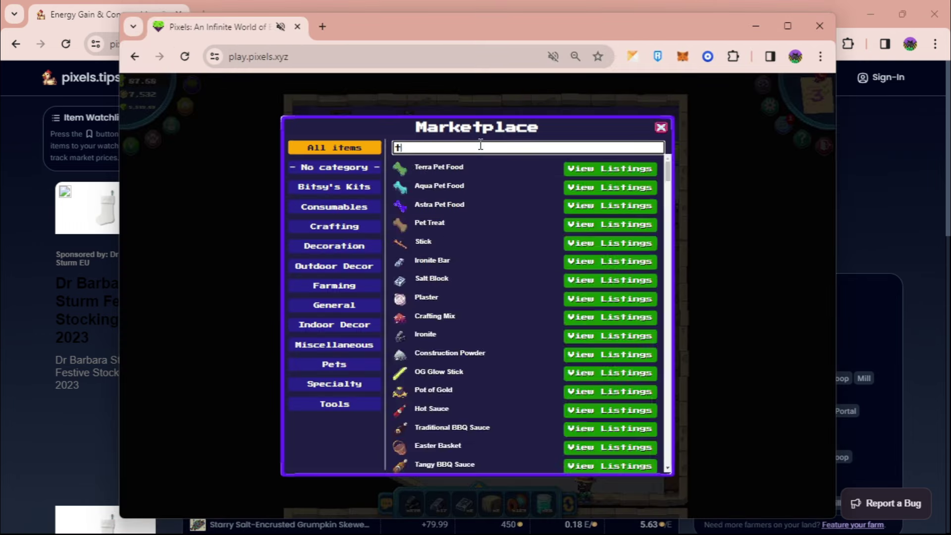
pyautogui.write('equ')
pyautogui.click(617, 167)
pyautogui.hotkey('alt', 'Tab')
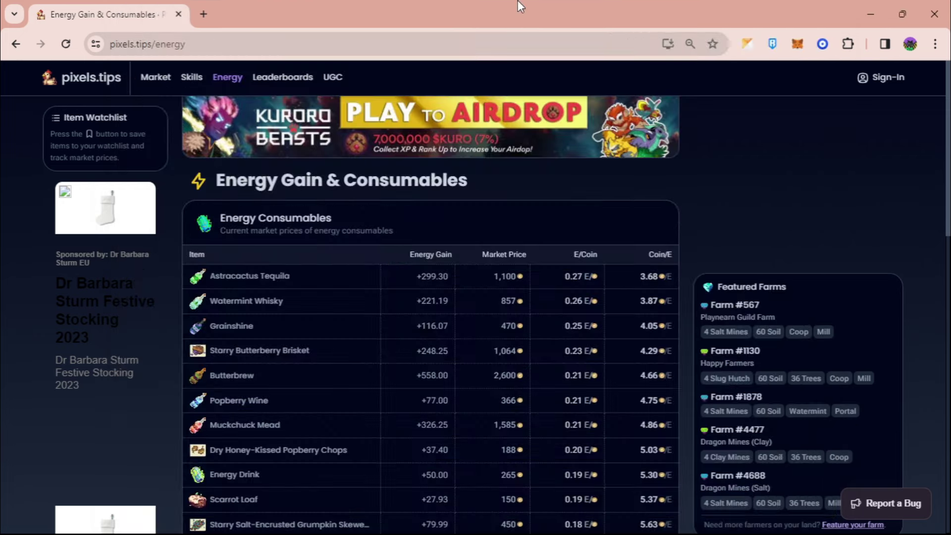
pyautogui.hotkey('alt', 'Tab')
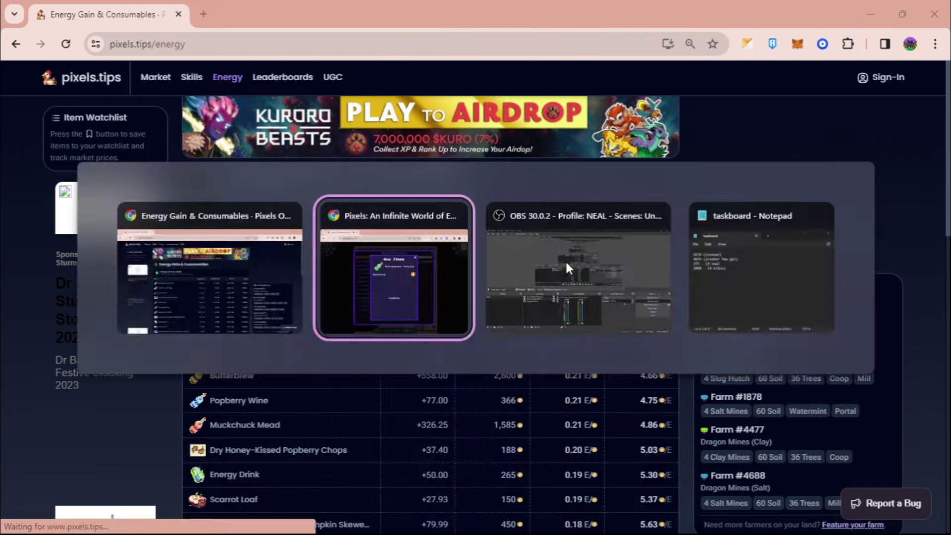
pyautogui.click(511, 256)
pyautogui.press('BackSpace')
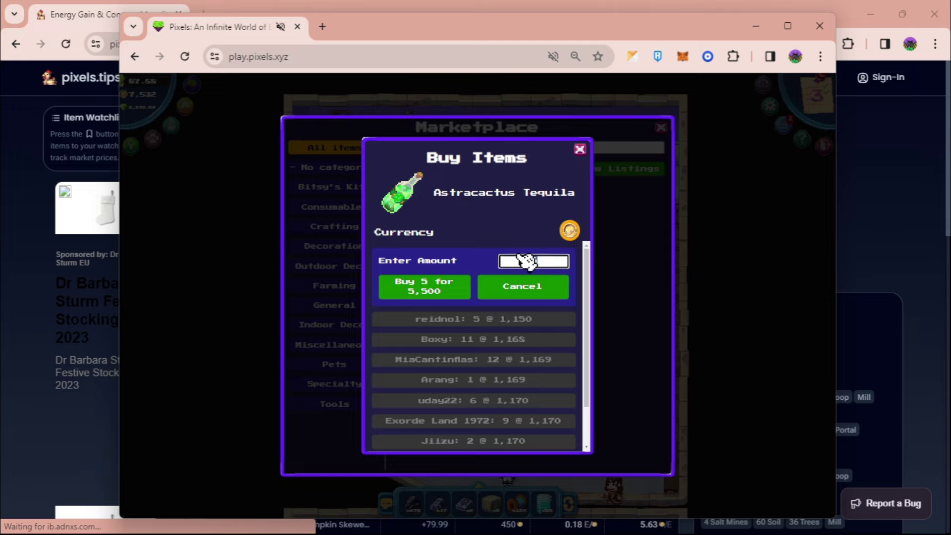
pyautogui.write('1')
pyautogui.click(424, 293)
pyautogui.click(523, 296)
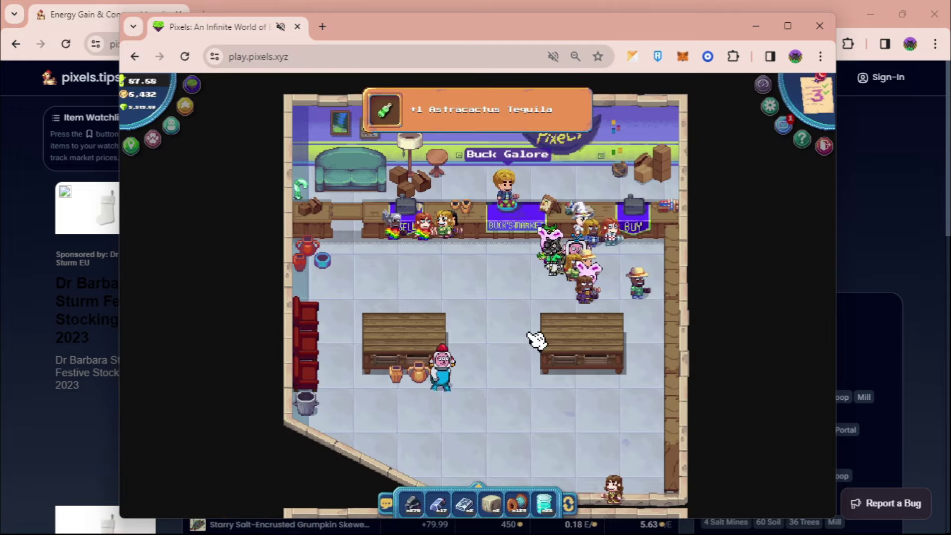
# - Drink the Astracactus Tequila from the inventory for 355.58 energy, then walk toward the stairs
pyautogui.click(478, 487)
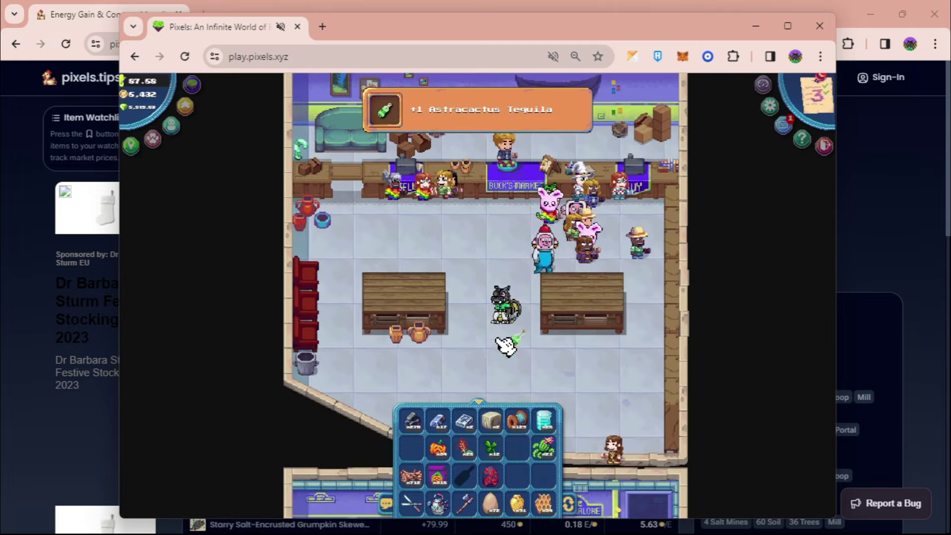
pyautogui.click(505, 301)
pyautogui.click(493, 347)
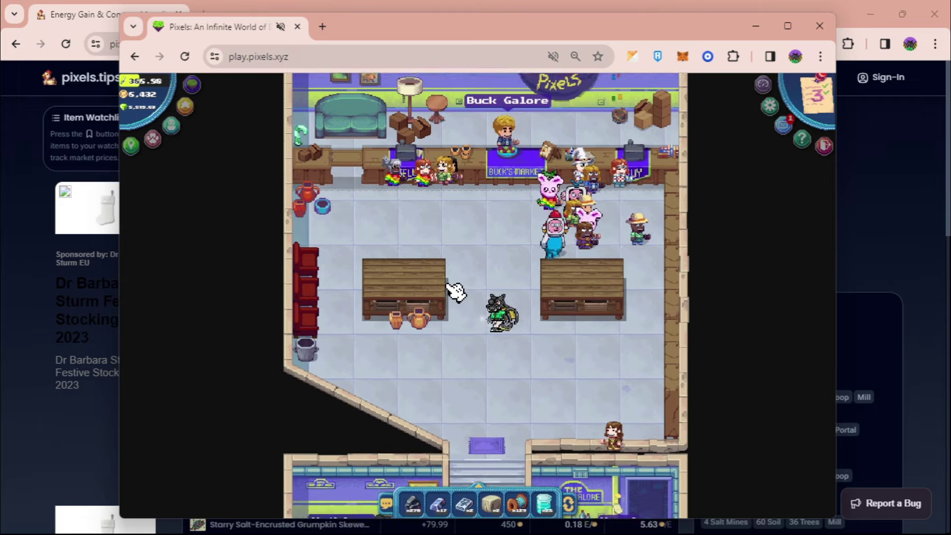
pyautogui.click(520, 403)
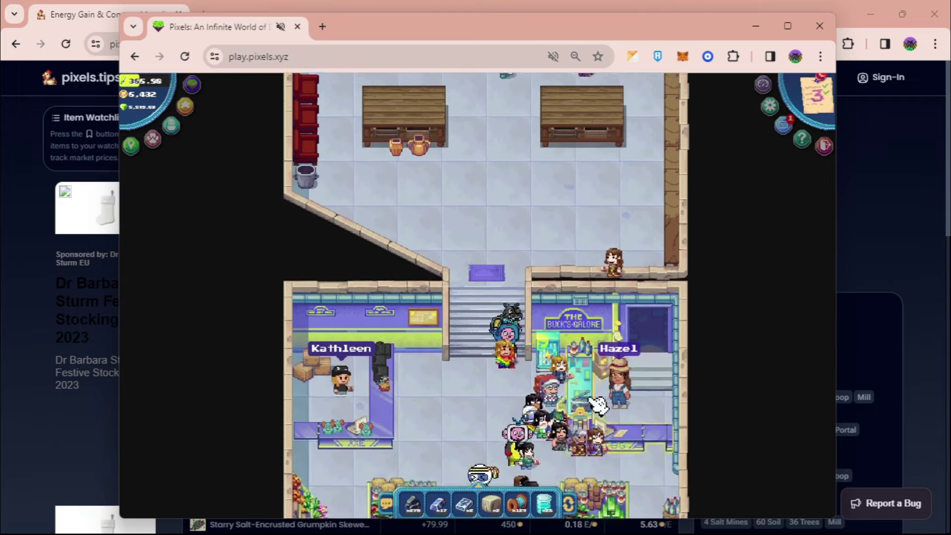
pyautogui.scroll(-3, 498, 300)
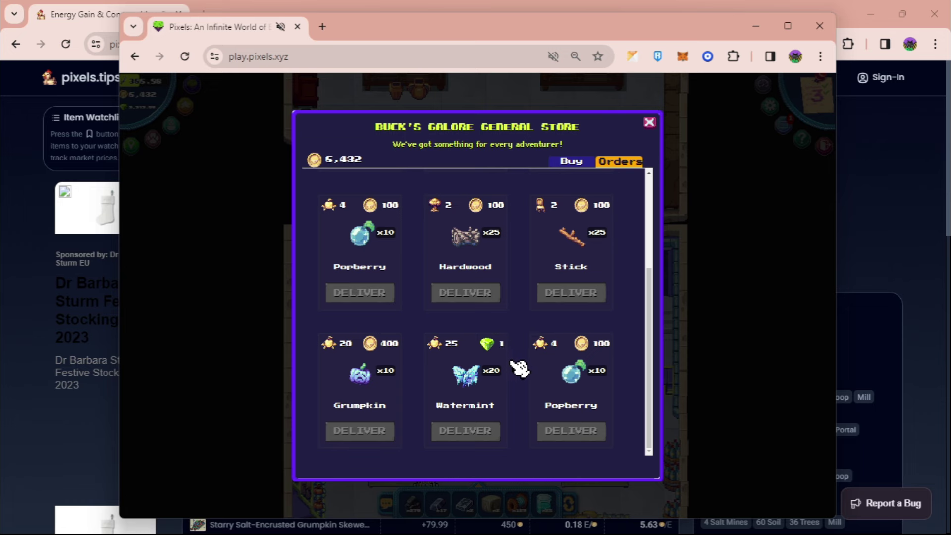
# - Walk back to the counter and inspect the 20-Watermint order paying 1 $PIXEL
pyautogui.click(649, 122)
pyautogui.press('w')
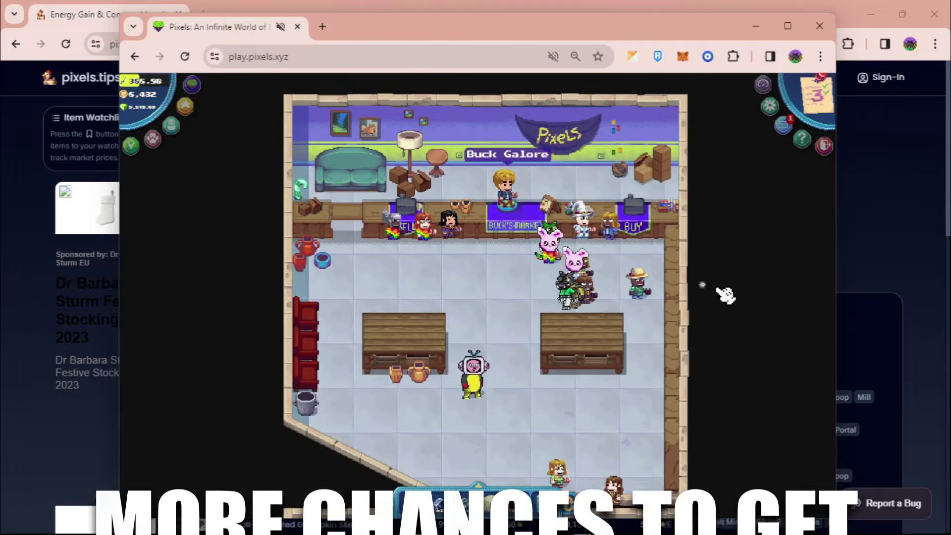
pyautogui.press('i')
pyautogui.press('s')
pyautogui.press('i')
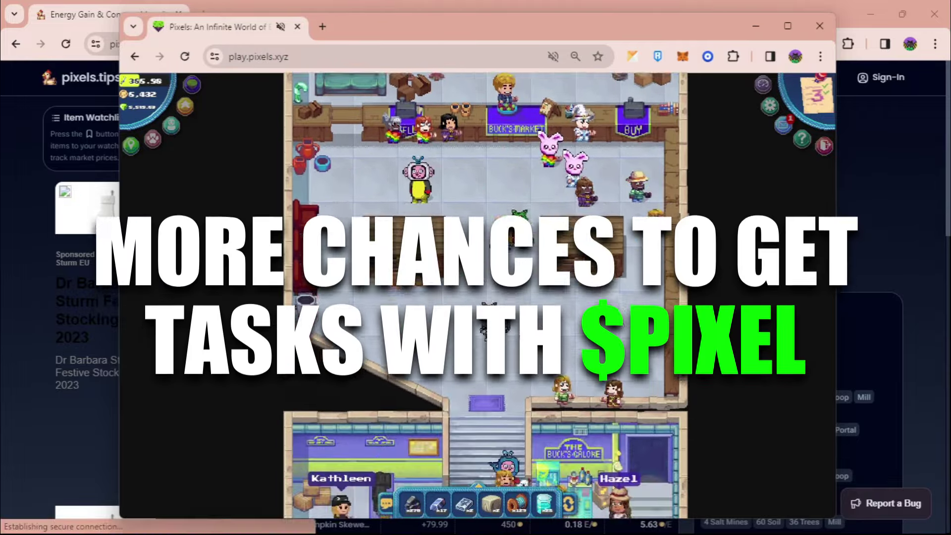
pyautogui.click(565, 312)
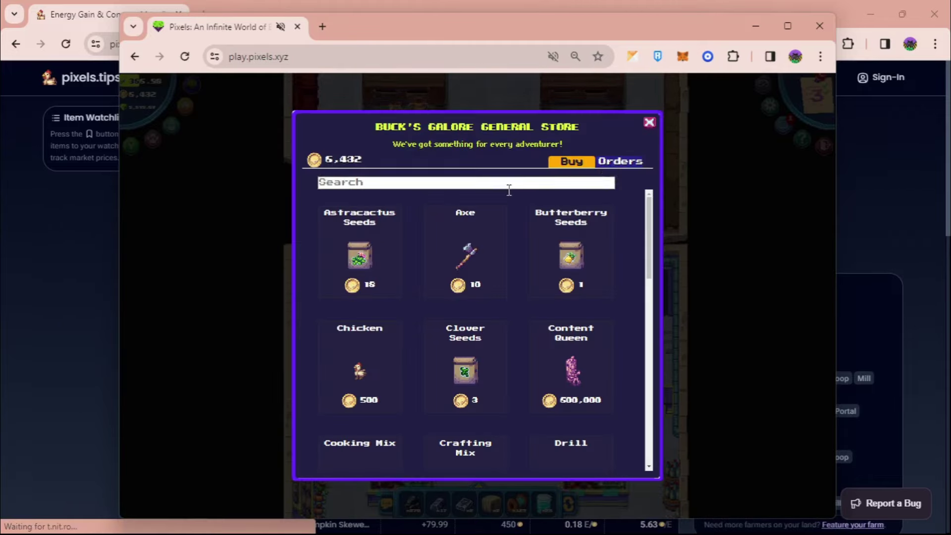
pyautogui.click(611, 166)
pyautogui.scroll(-2, 491, 402)
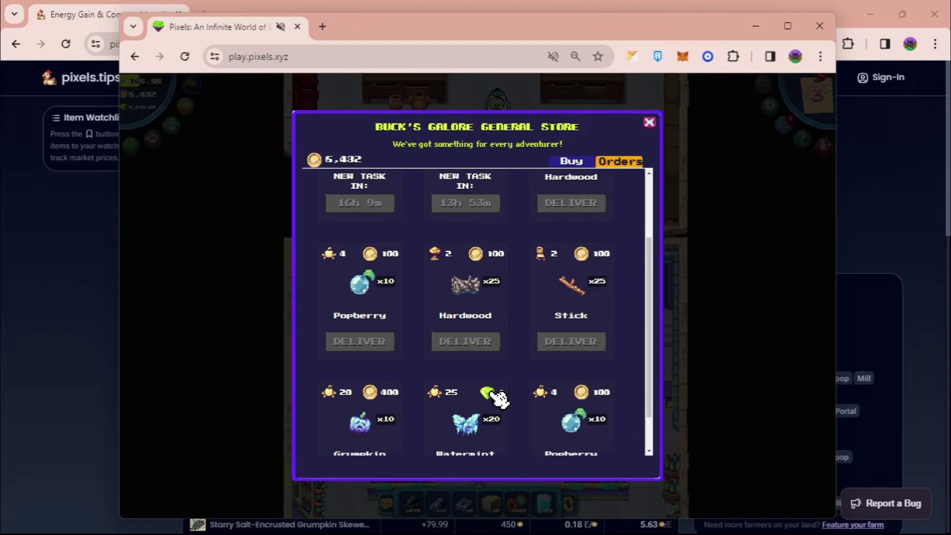
pyautogui.moveTo(503, 421); pyautogui.dragTo(503, 352)
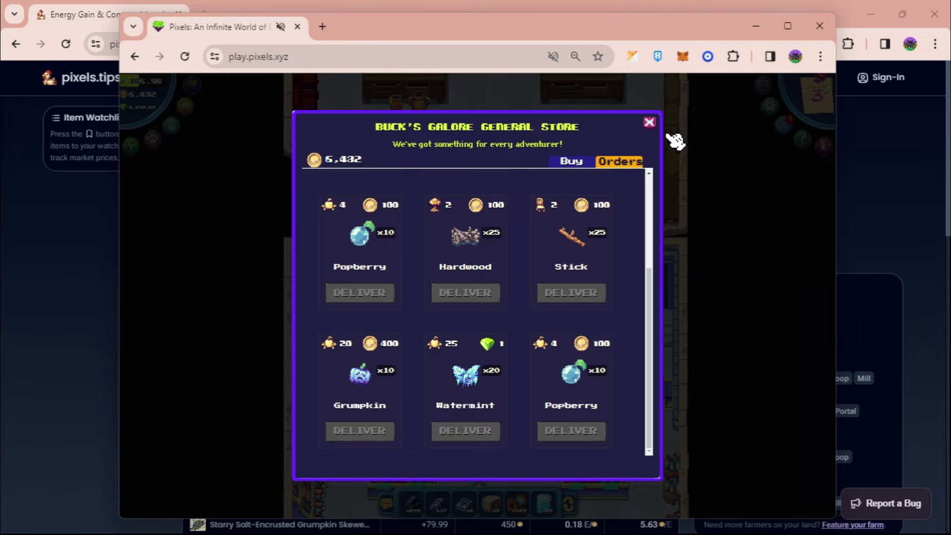
pyautogui.click(649, 122)
# - Check Watermint in the pixels.tips Skills Farming table, then return to the game
pyautogui.click(435, 6)
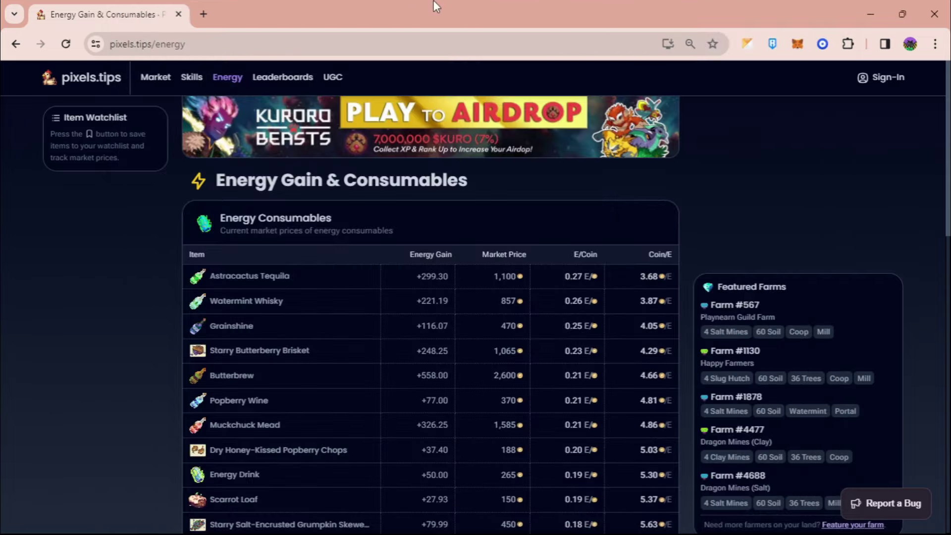
pyautogui.click(192, 77)
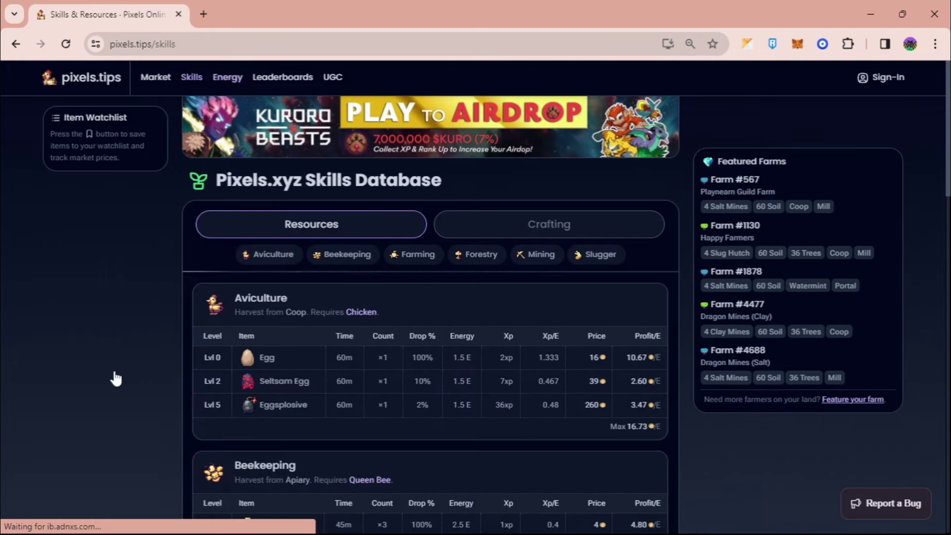
pyautogui.scroll(-2, 173, 336)
pyautogui.scroll(-3, 173, 337)
pyautogui.scroll(-2, 297, 334)
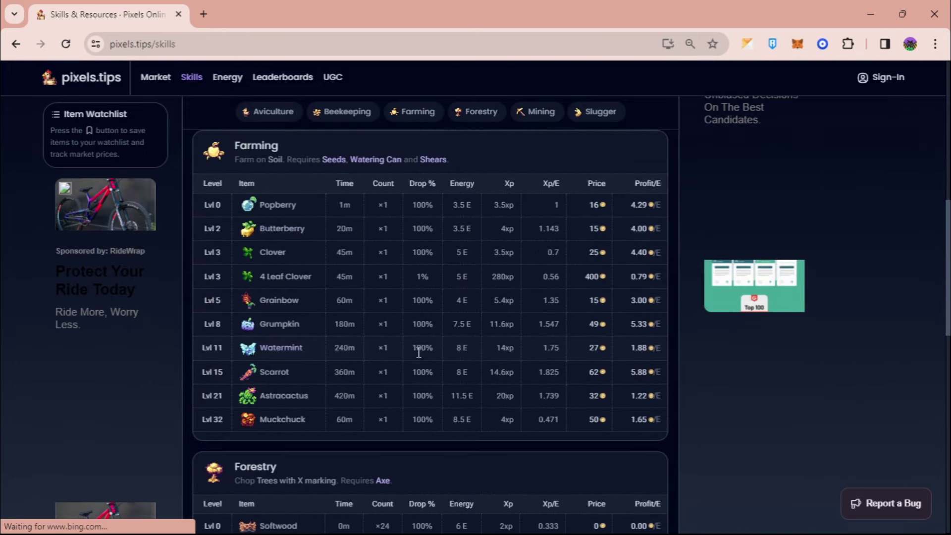
pyautogui.hotkey('alt', 'Tab')
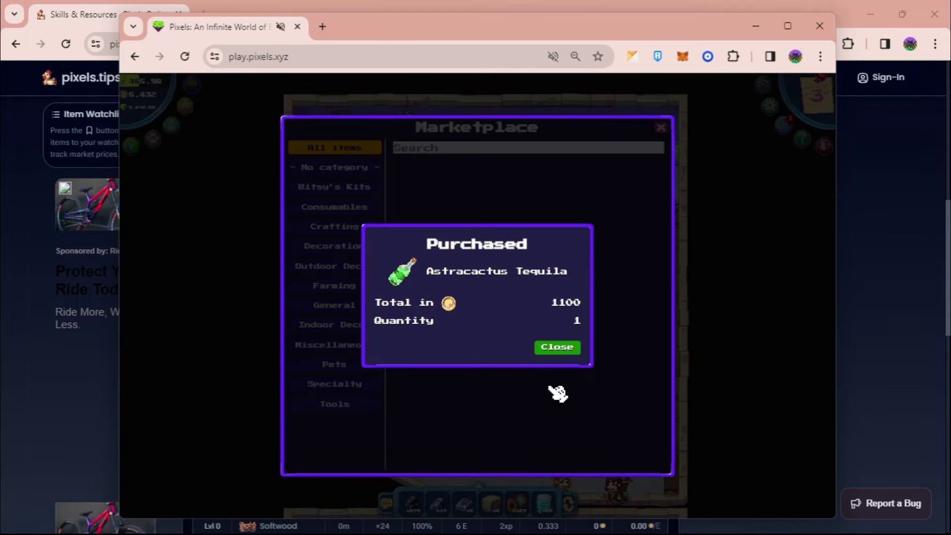
# - Search 'waterm' and buy 20 Watermint from a seller for 560 coins, then walk south
pyautogui.click(557, 347)
pyautogui.click(446, 148)
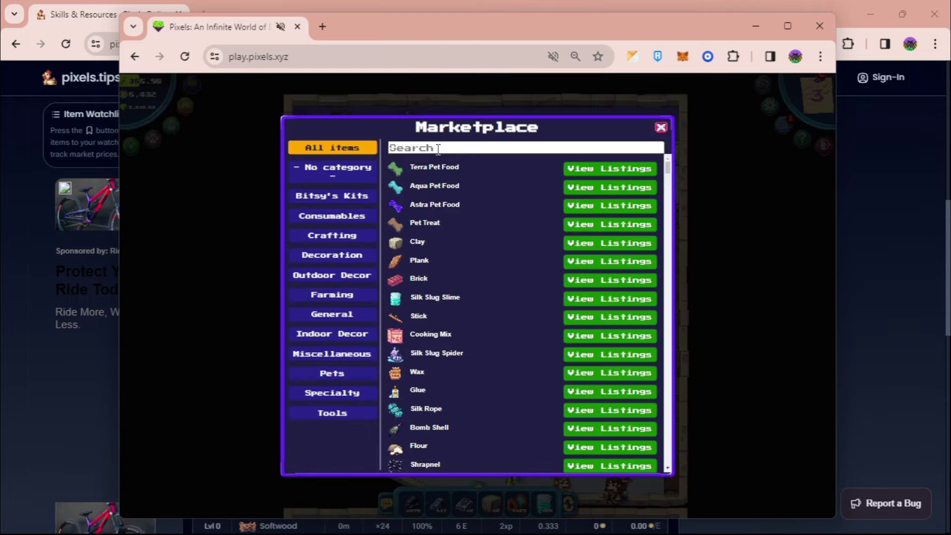
pyautogui.write('waterm')
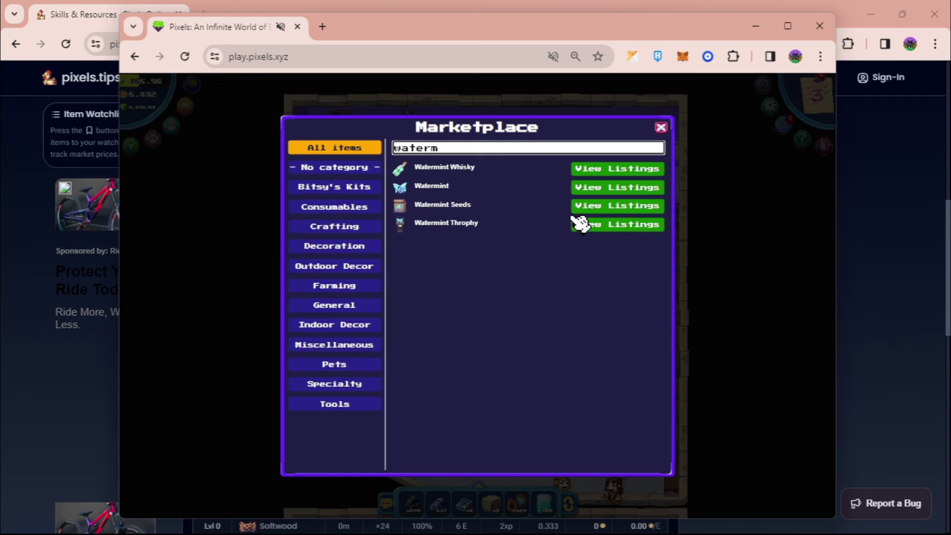
pyautogui.click(620, 188)
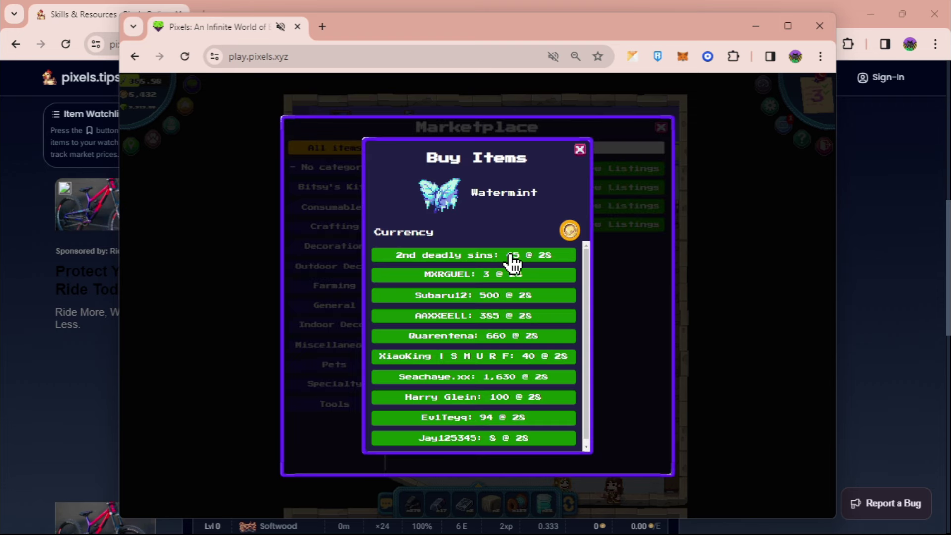
pyautogui.click(513, 261)
pyautogui.doubleClick(538, 261)
pyautogui.write('20')
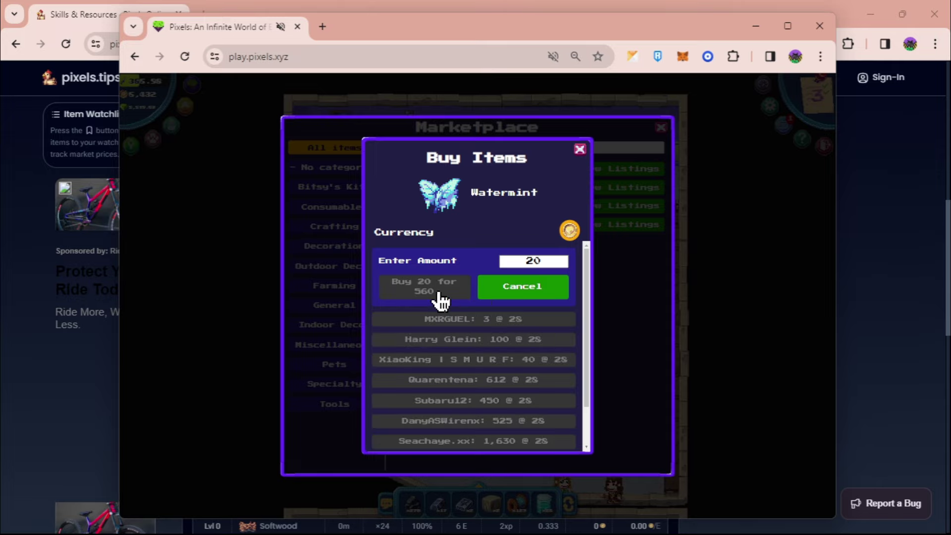
pyautogui.click(424, 286)
pyautogui.click(480, 394)
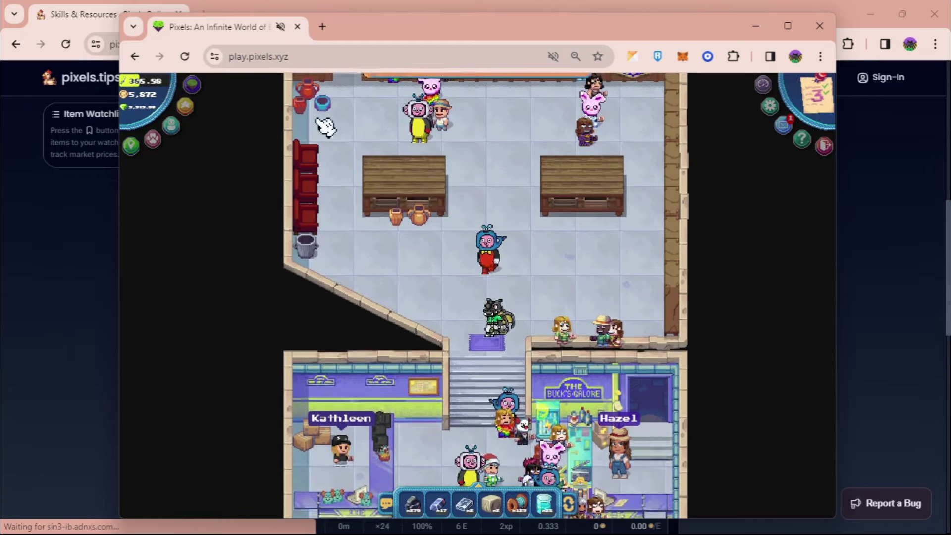
# - Check Popberry's 16-coin price on the pixels.tips Market Tracker, then return to Pixels
pyautogui.hotkey('alt', 'Tab')
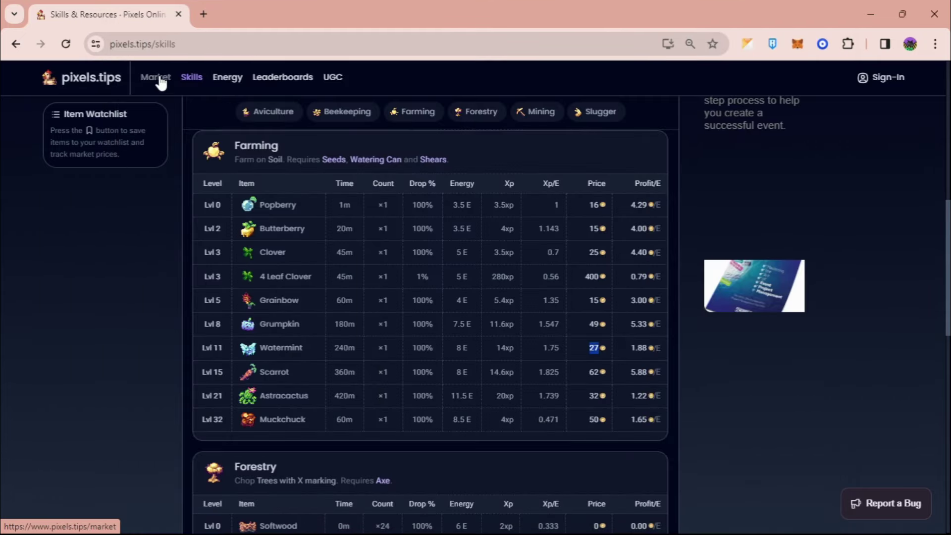
pyautogui.click(158, 77)
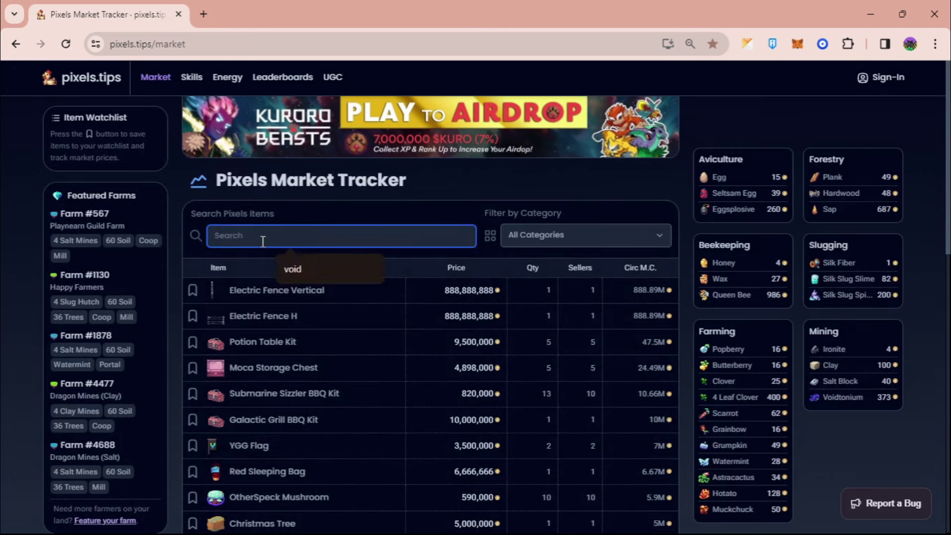
pyautogui.write('pop')
pyautogui.scroll(-1, 485, 313)
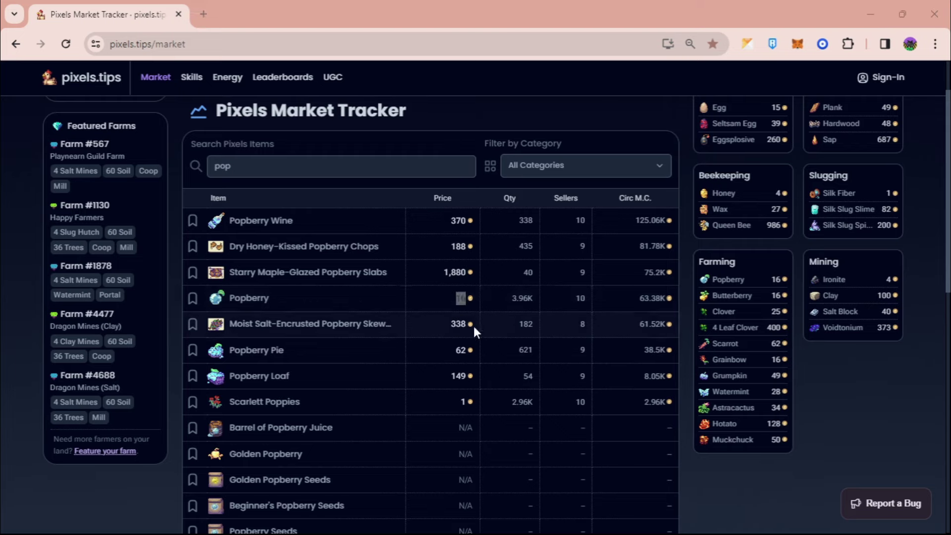
pyautogui.hotkey('alt', 'Tab')
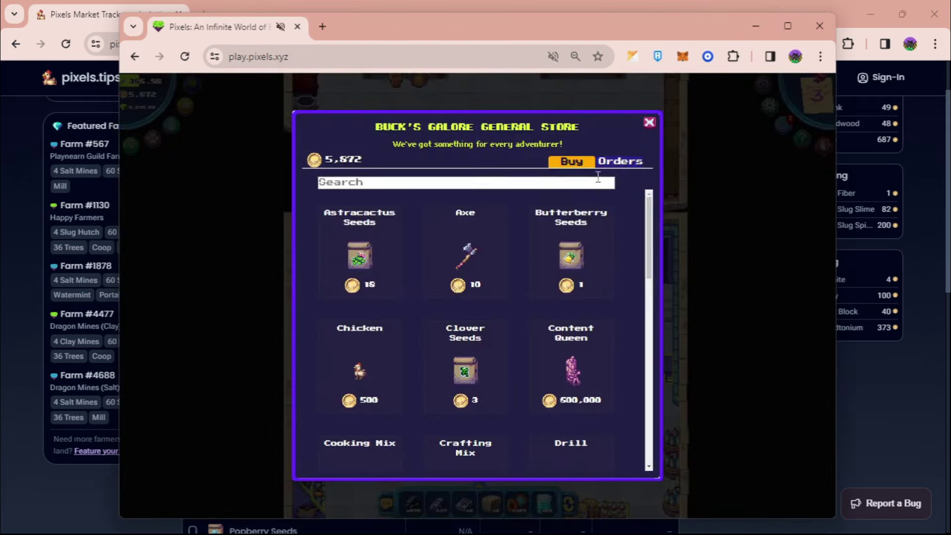
# - Open Buck's Galore delivery orders to hand in the Watermint order
pyautogui.click(620, 161)
pyautogui.scroll(-3, 444, 347)
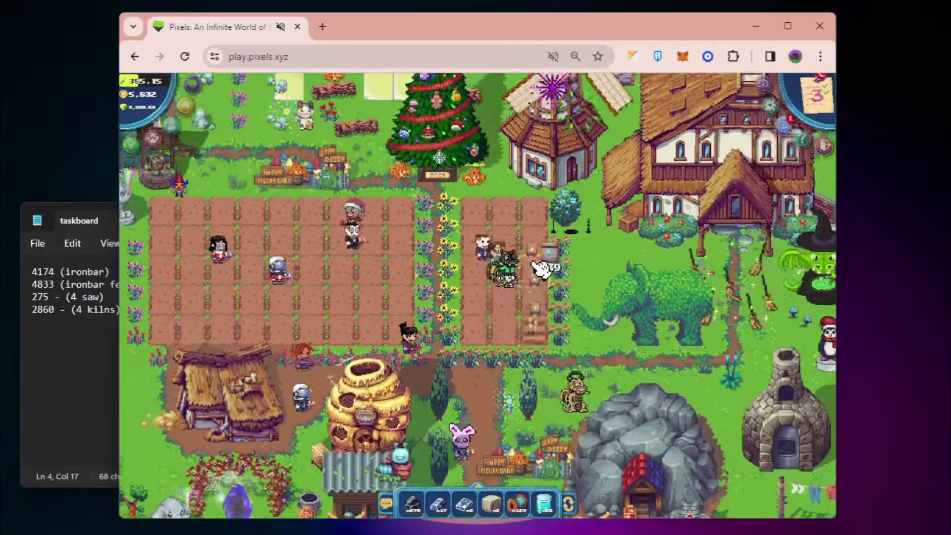
# - Plant seeds in the empty plots down the farm column, plus one distant plot
pyautogui.click(541, 268)
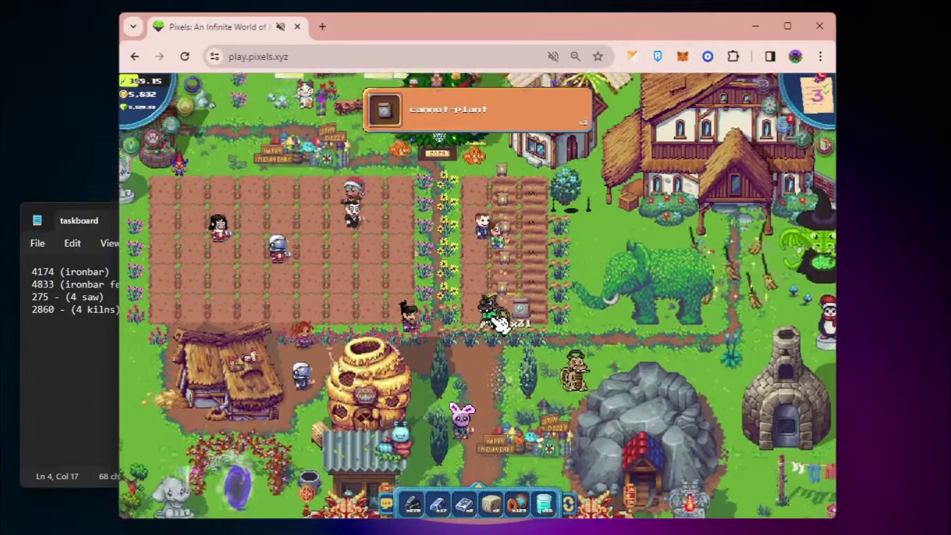
pyautogui.click(493, 291)
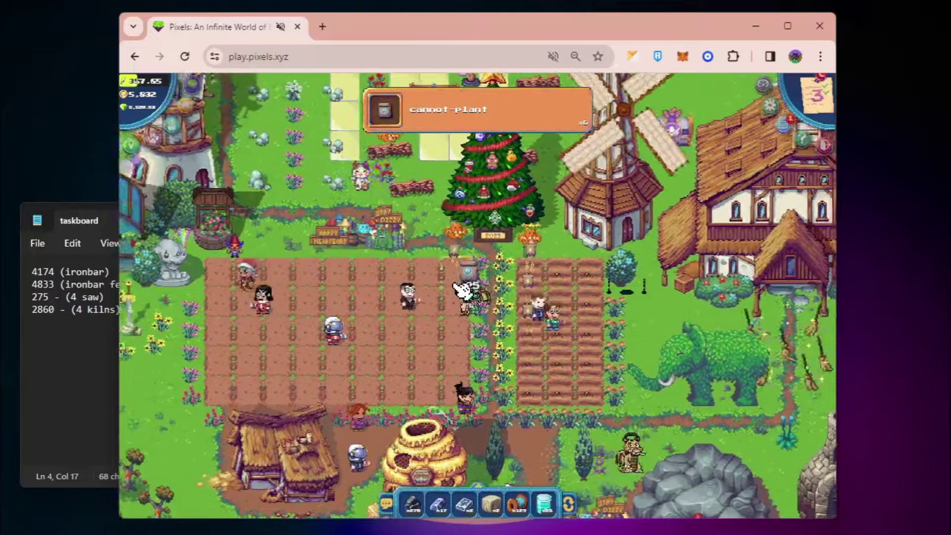
pyautogui.click(462, 288)
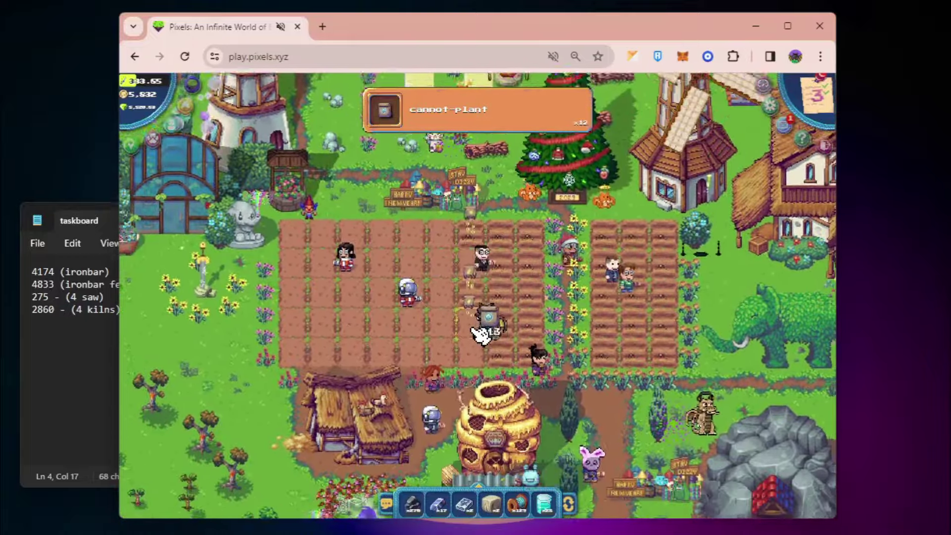
pyautogui.click(459, 319)
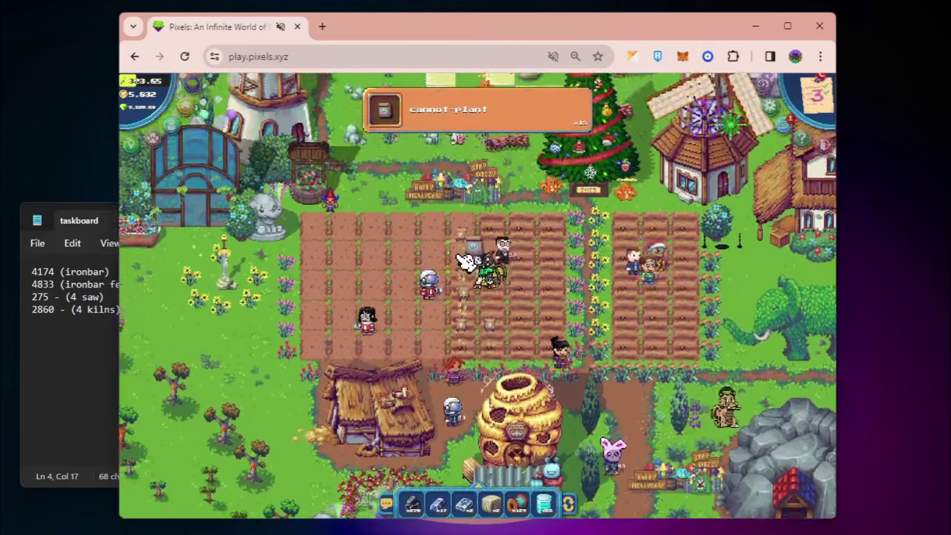
pyautogui.click(619, 221)
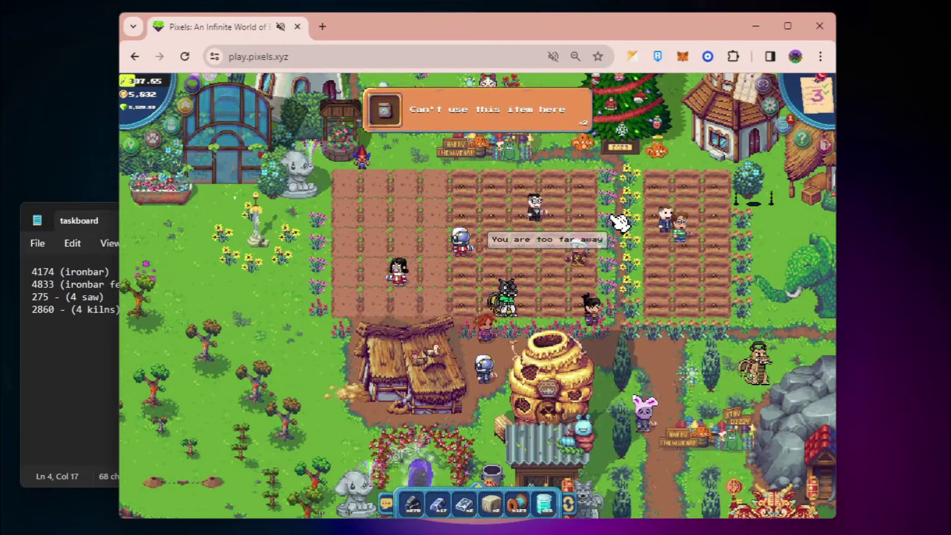